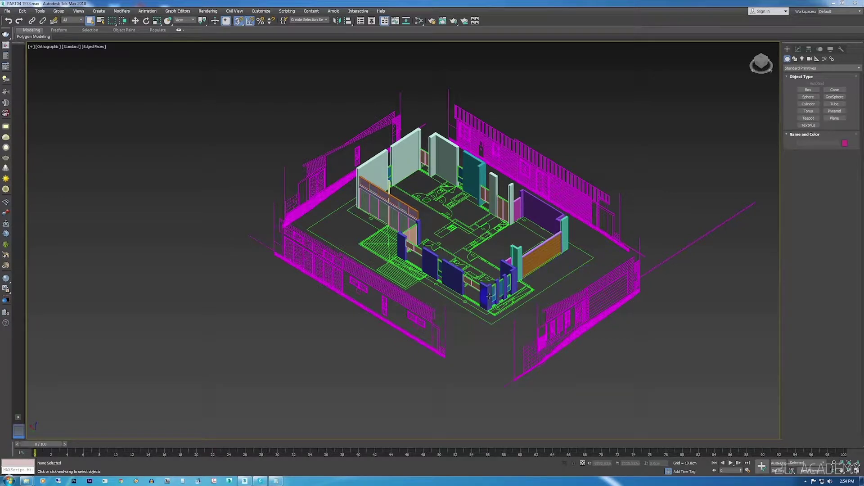
Pan and zoom in on the lower front walls and their window frames.
{"action": "middle_click_drag", "start_coordinate": [503, 297], "coordinate": [517, 299]}
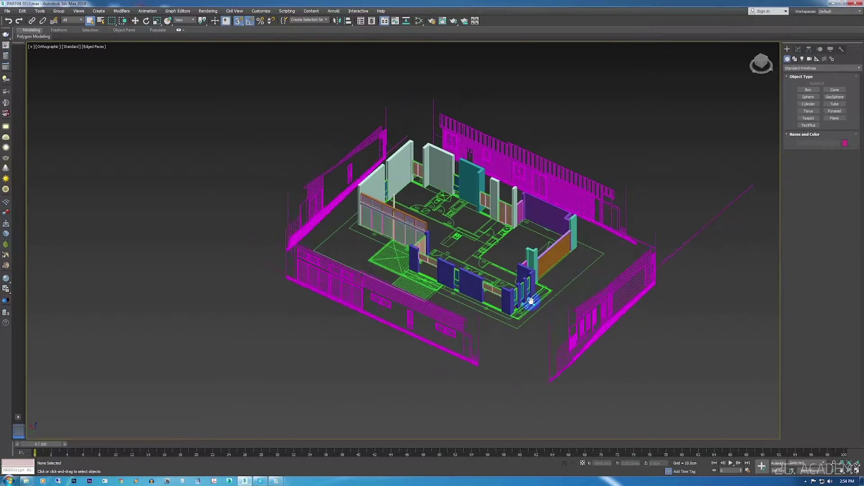
{"action": "scroll", "coordinate": [493, 300], "scroll_direction": "up", "scroll_amount": 3}
{"action": "scroll", "coordinate": [491, 301], "scroll_direction": "up", "scroll_amount": 2}
{"action": "scroll", "coordinate": [491, 300], "scroll_direction": "up", "scroll_amount": 3}
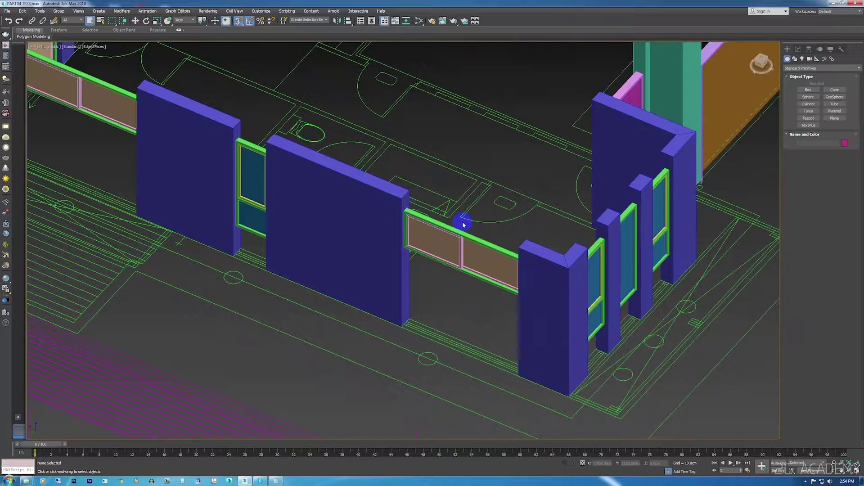
{"action": "scroll", "coordinate": [447, 249], "scroll_direction": "down", "scroll_amount": 5}
{"action": "scroll", "coordinate": [420, 247], "scroll_direction": "down", "scroll_amount": 2}
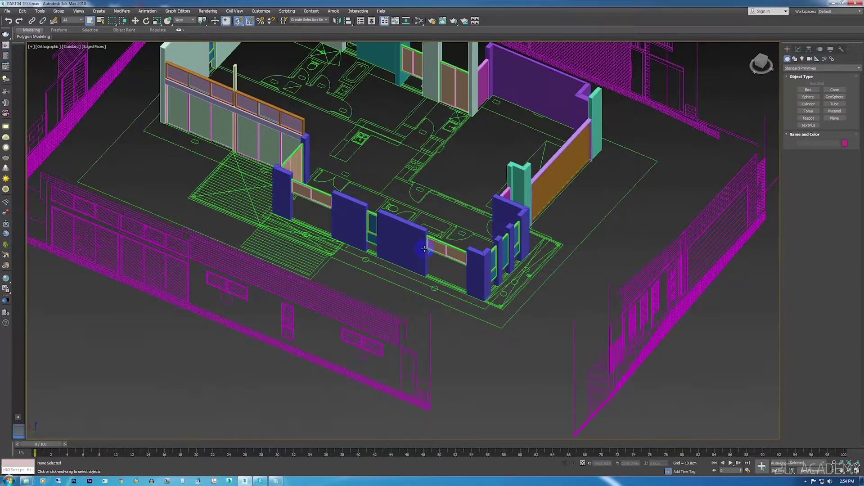
{"action": "scroll", "coordinate": [435, 257], "scroll_direction": "up", "scroll_amount": 4}
{"action": "scroll", "coordinate": [436, 277], "scroll_direction": "up", "scroll_amount": 3}
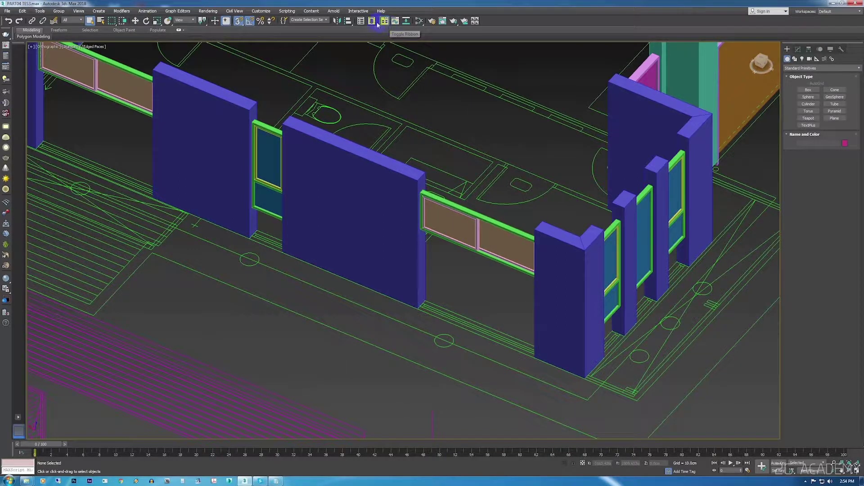
{"action": "left_click", "coordinate": [372, 22]}
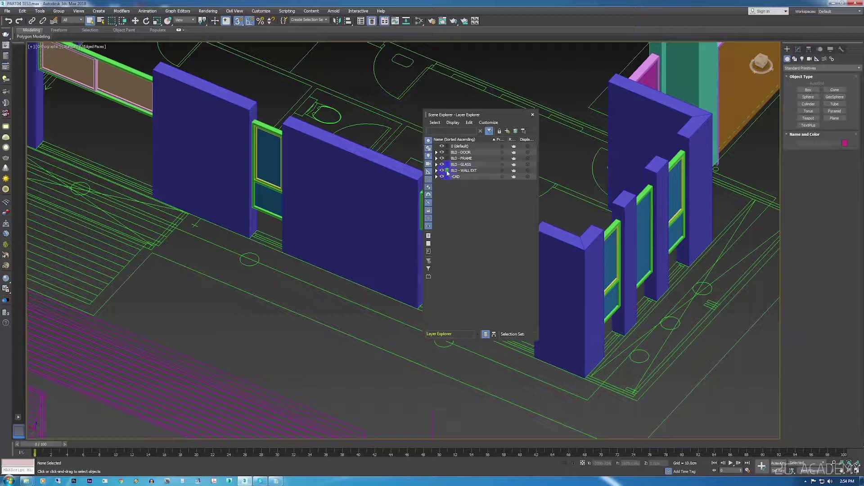
{"action": "left_click", "coordinate": [532, 116]}
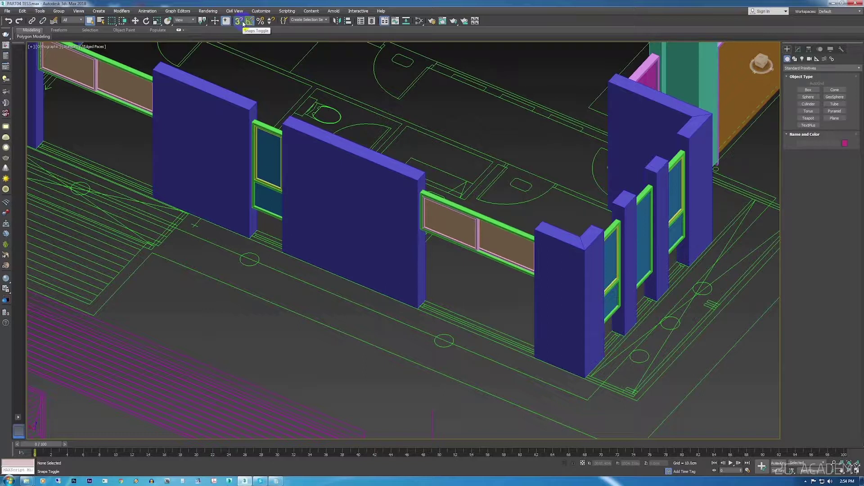
{"action": "middle_click_drag", "start_coordinate": [469, 168], "coordinate": [490, 171]}
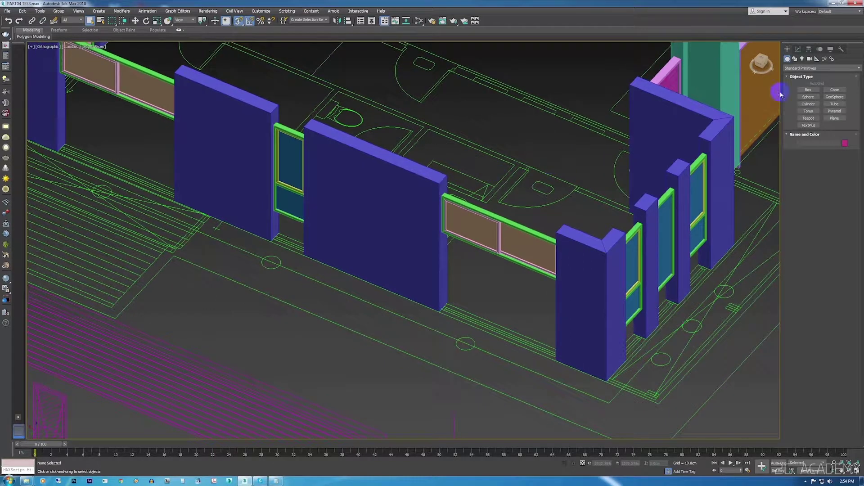
{"action": "left_click", "coordinate": [813, 92]}
Draw a lintel box on the wall top down to the window head, in wireframe.
{"action": "scroll", "coordinate": [447, 193], "scroll_direction": "up", "scroll_amount": 4}
{"action": "left_click_drag", "start_coordinate": [468, 168], "coordinate": [680, 286]}
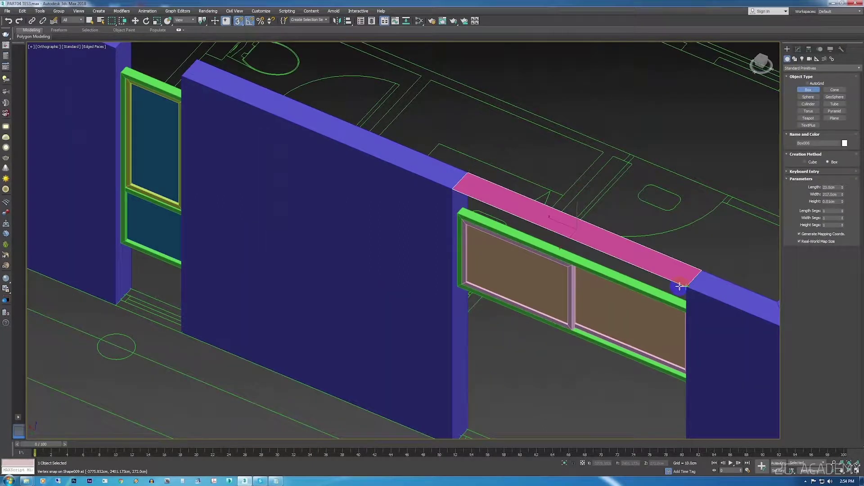
{"action": "key", "text": "F3"}
{"action": "scroll", "coordinate": [439, 192], "scroll_direction": "up", "scroll_amount": 4}
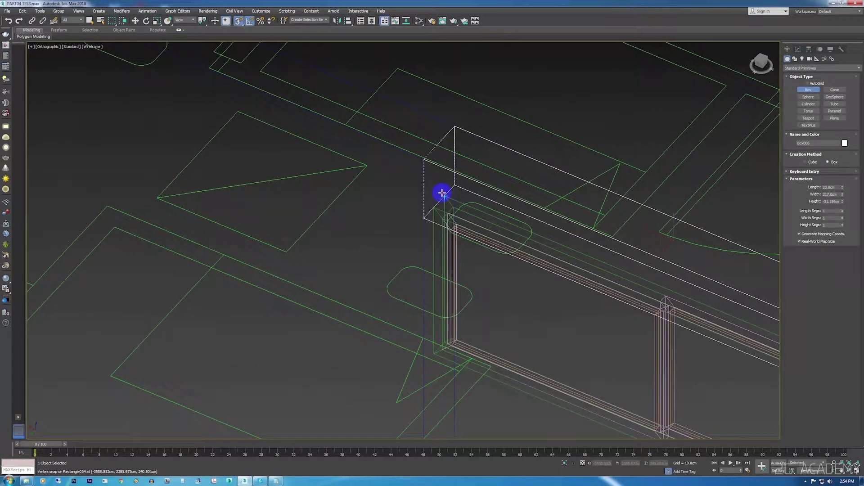
{"action": "scroll", "coordinate": [496, 216], "scroll_direction": "down", "scroll_amount": 5}
{"action": "middle_click_drag", "start_coordinate": [495, 216], "coordinate": [497, 119]}
{"action": "scroll", "coordinate": [474, 308], "scroll_direction": "up", "scroll_amount": 3}
{"action": "left_click", "coordinate": [474, 309]}
Build a sill box filling the wall beneath the window, then return to shaded view.
{"action": "left_click_drag", "start_coordinate": [474, 308], "coordinate": [622, 345]}
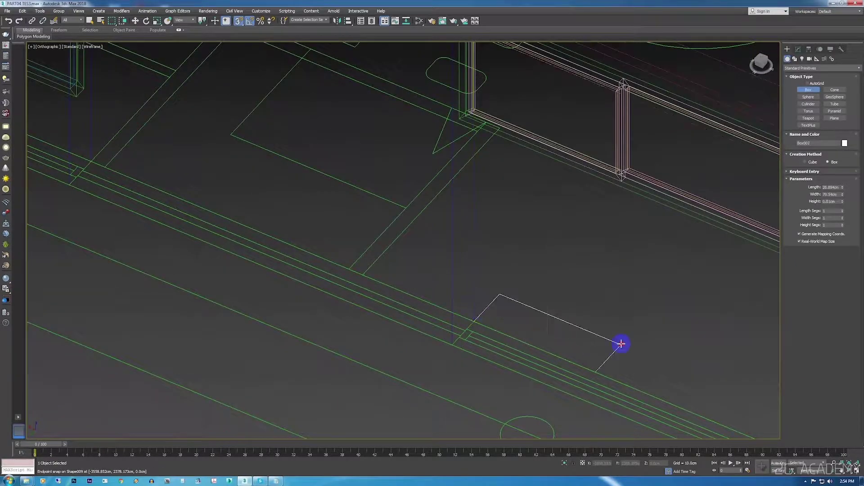
{"action": "scroll", "coordinate": [627, 345], "scroll_direction": "down", "scroll_amount": 4}
{"action": "scroll", "coordinate": [613, 345], "scroll_direction": "up", "scroll_amount": 3}
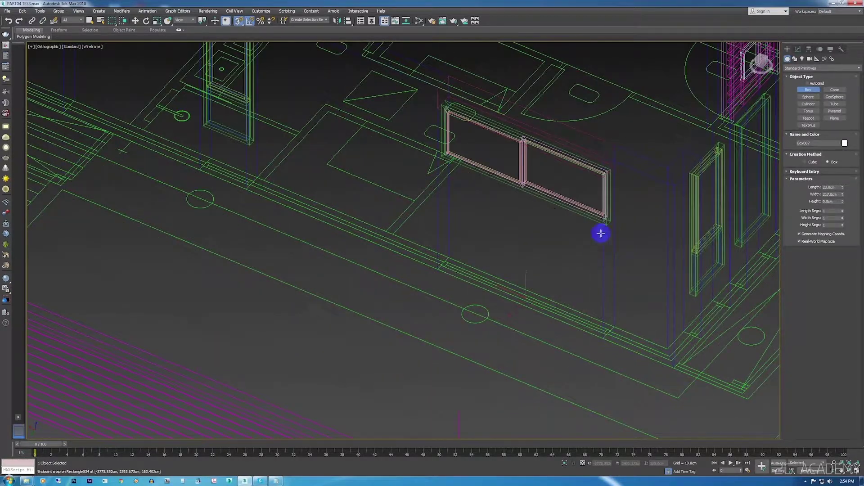
{"action": "scroll", "coordinate": [609, 228], "scroll_direction": "up", "scroll_amount": 3}
{"action": "scroll", "coordinate": [608, 217], "scroll_direction": "up", "scroll_amount": 3}
{"action": "left_click", "coordinate": [609, 217]}
{"action": "scroll", "coordinate": [653, 253], "scroll_direction": "down", "scroll_amount": 5}
{"action": "scroll", "coordinate": [403, 131], "scroll_direction": "up", "scroll_amount": 2}
{"action": "scroll", "coordinate": [448, 166], "scroll_direction": "up", "scroll_amount": 2}
{"action": "key", "text": "F3"}
{"action": "scroll", "coordinate": [528, 192], "scroll_direction": "up", "scroll_amount": 3}
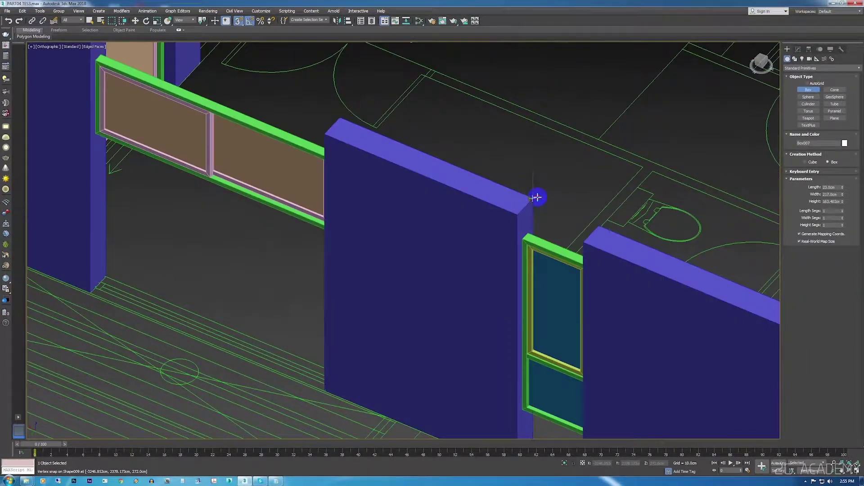
Add a lintel box above the door and a lower box beneath the next frame.
{"action": "left_click_drag", "start_coordinate": [537, 196], "coordinate": [582, 245]}
{"action": "key", "text": "F3"}
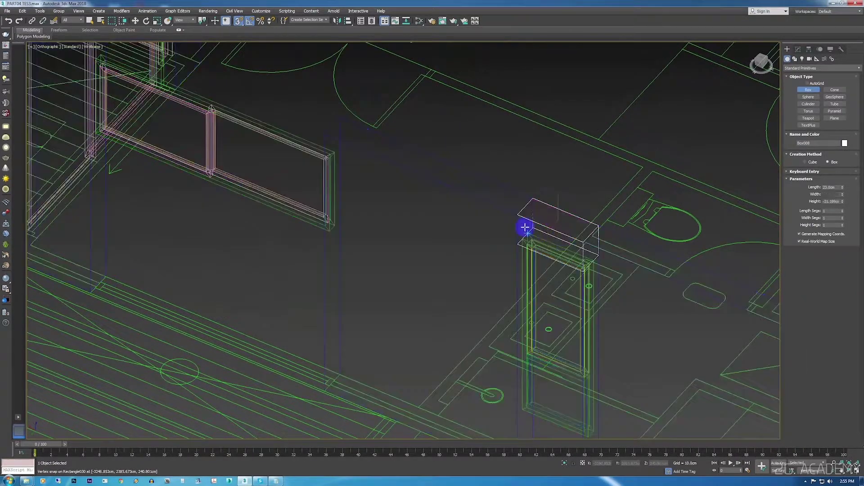
{"action": "middle_click_drag", "start_coordinate": [525, 227], "coordinate": [496, 141]}
{"action": "left_click", "coordinate": [509, 338]}
{"action": "left_click_drag", "start_coordinate": [509, 338], "coordinate": [561, 383]}
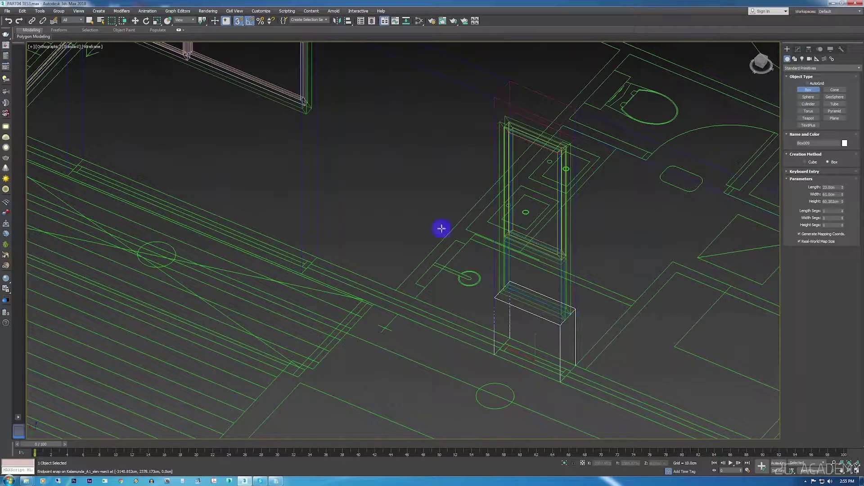
{"action": "scroll", "coordinate": [254, 228], "scroll_direction": "down", "scroll_amount": 2}
{"action": "left_click", "coordinate": [267, 223]}
Raise a box filling the wall under the wide window.
{"action": "left_click_drag", "start_coordinate": [258, 218], "coordinate": [410, 302]}
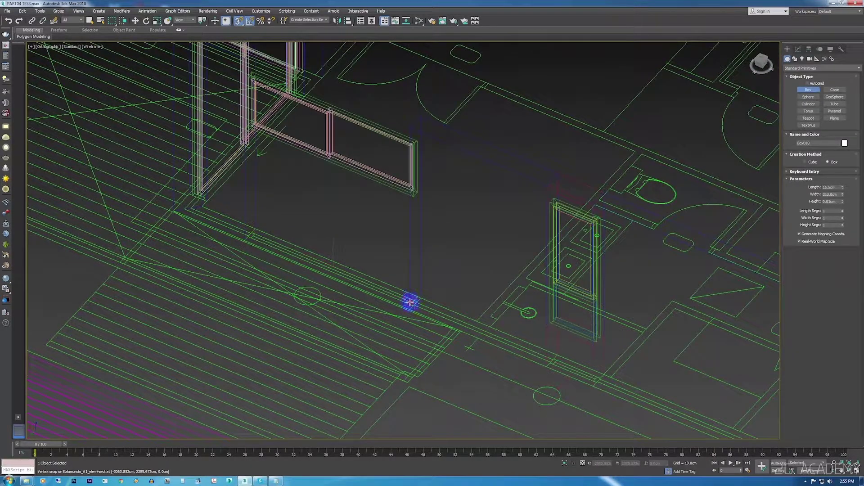
{"action": "scroll", "coordinate": [411, 297], "scroll_direction": "up", "scroll_amount": 1}
{"action": "scroll", "coordinate": [416, 288], "scroll_direction": "up", "scroll_amount": 2}
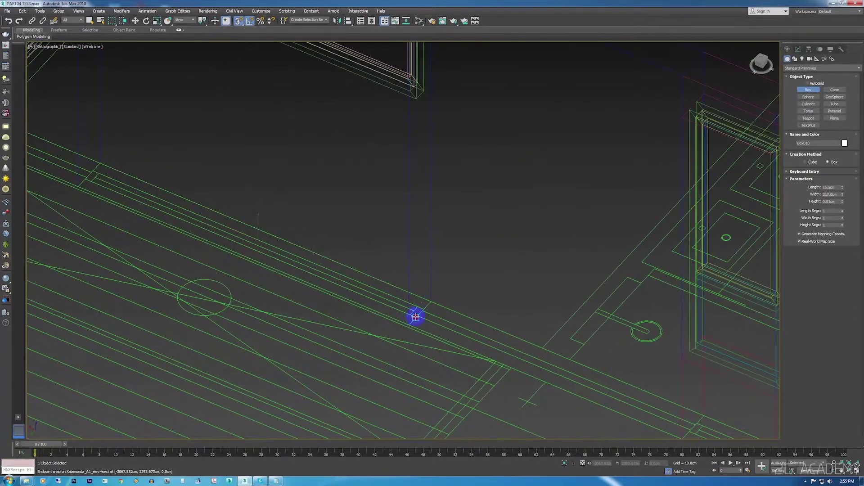
{"action": "scroll", "coordinate": [413, 320], "scroll_direction": "up", "scroll_amount": 1}
{"action": "scroll", "coordinate": [411, 323], "scroll_direction": "down", "scroll_amount": 4}
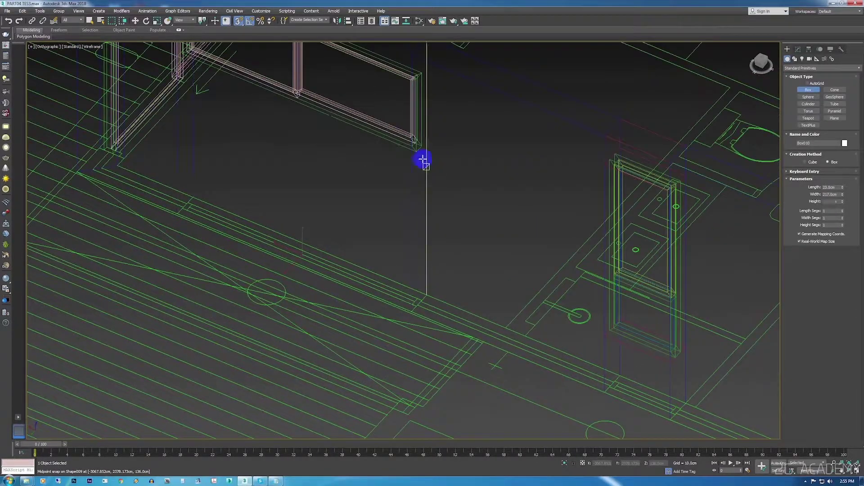
{"action": "left_click", "coordinate": [424, 195]}
{"action": "scroll", "coordinate": [367, 120], "scroll_direction": "up", "scroll_amount": 3}
{"action": "key", "text": "F3"}
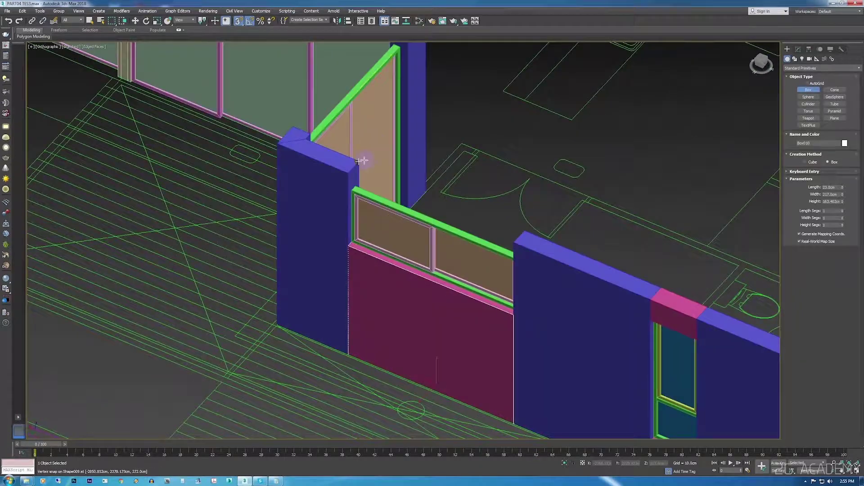
{"action": "scroll", "coordinate": [367, 135], "scroll_direction": "up", "scroll_amount": 2}
Add a box above the window corner and outline the next box from there.
{"action": "mouse_move", "coordinate": [385, 171]}
{"action": "left_mouse_down"}
{"action": "mouse_move", "coordinate": [572, 274]}
{"action": "mouse_move", "coordinate": [585, 292]}
{"action": "left_mouse_up"}
{"action": "key", "text": "F3"}
{"action": "scroll", "coordinate": [498, 257], "scroll_direction": "down", "scroll_amount": 3}
{"action": "scroll", "coordinate": [505, 187], "scroll_direction": "up", "scroll_amount": 3}
{"action": "scroll", "coordinate": [508, 243], "scroll_direction": "up", "scroll_amount": 2}
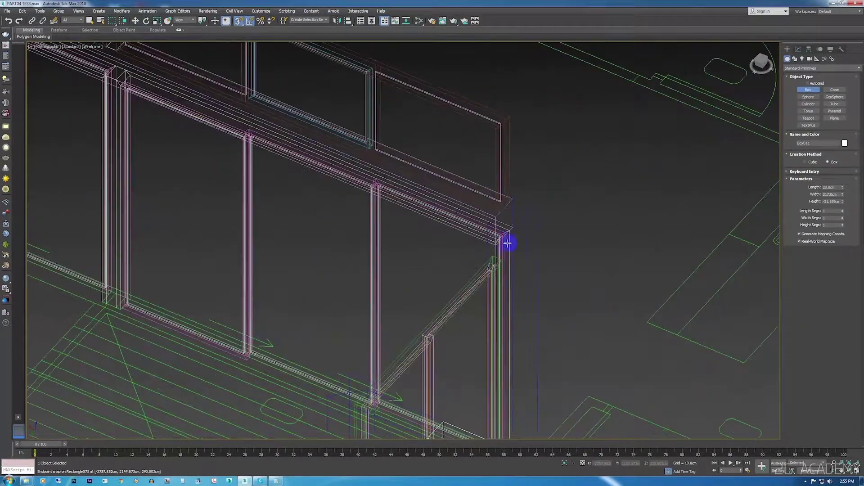
{"action": "left_click", "coordinate": [523, 234]}
{"action": "left_click_drag", "start_coordinate": [523, 235], "coordinate": [352, 321]}
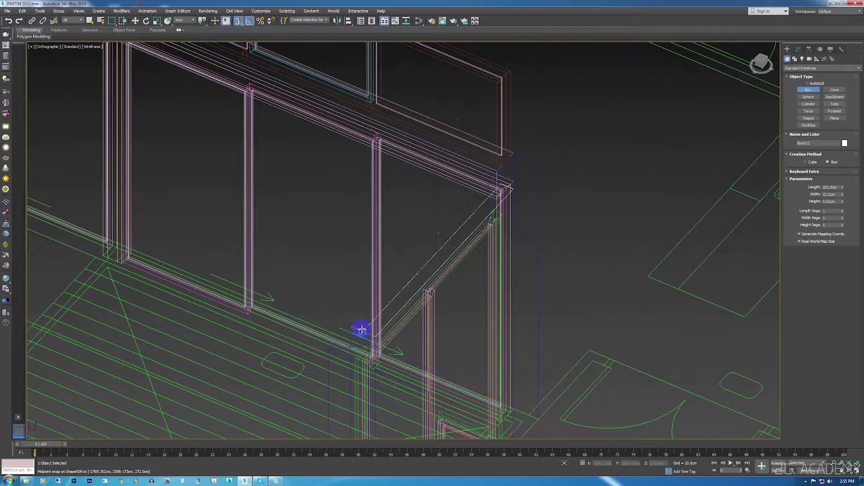
{"action": "scroll", "coordinate": [495, 212], "scroll_direction": "up", "scroll_amount": 4}
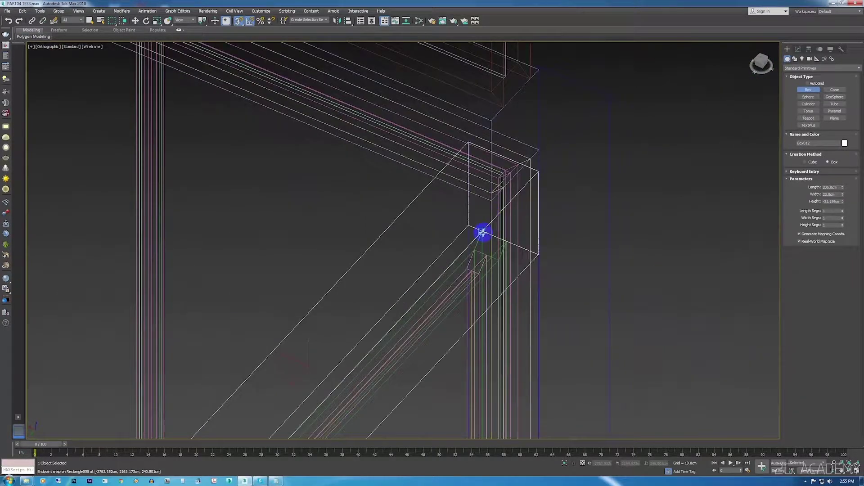
{"action": "key", "text": "F3"}
{"action": "scroll", "coordinate": [483, 233], "scroll_direction": "down", "scroll_amount": 1}
{"action": "scroll", "coordinate": [502, 228], "scroll_direction": "down", "scroll_amount": 5}
Build a box on the wall top filling the space over the opening.
{"action": "scroll", "coordinate": [502, 228], "scroll_direction": "down", "scroll_amount": 2}
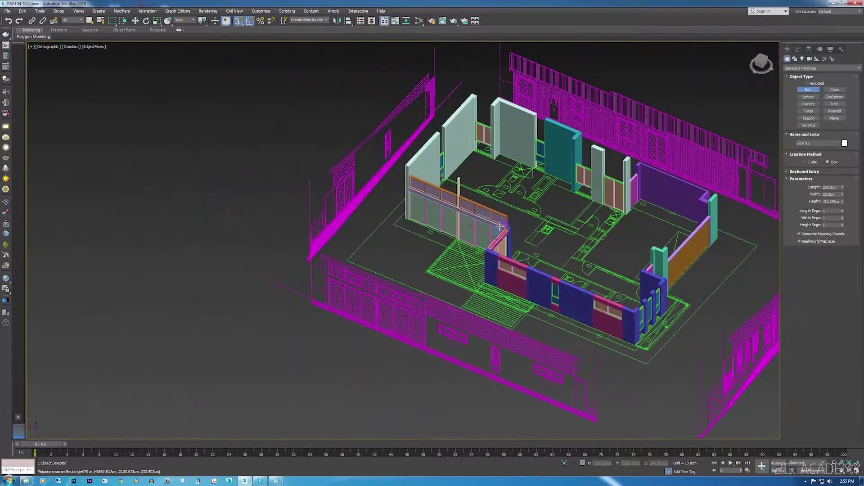
{"action": "scroll", "coordinate": [443, 122], "scroll_direction": "up", "scroll_amount": 8}
{"action": "scroll", "coordinate": [442, 123], "scroll_direction": "up", "scroll_amount": 3}
{"action": "left_click_drag", "start_coordinate": [408, 158], "coordinate": [396, 214]}
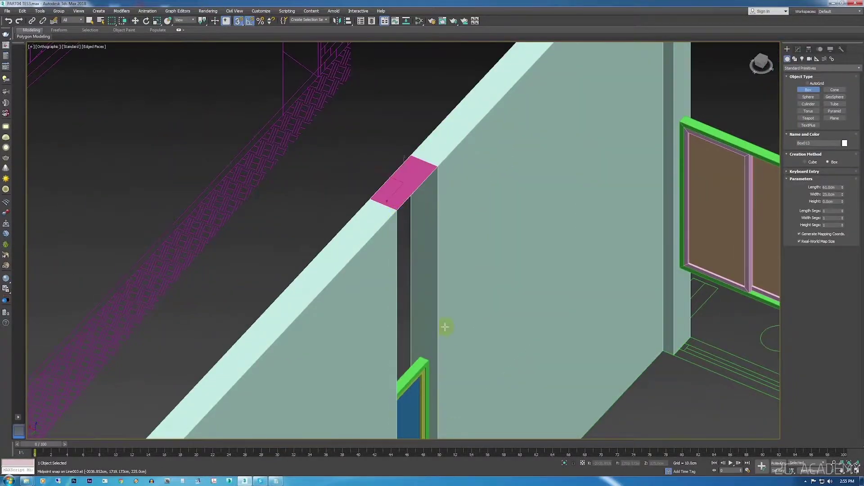
{"action": "scroll", "coordinate": [444, 327], "scroll_direction": "down", "scroll_amount": 3}
{"action": "key", "text": "F3"}
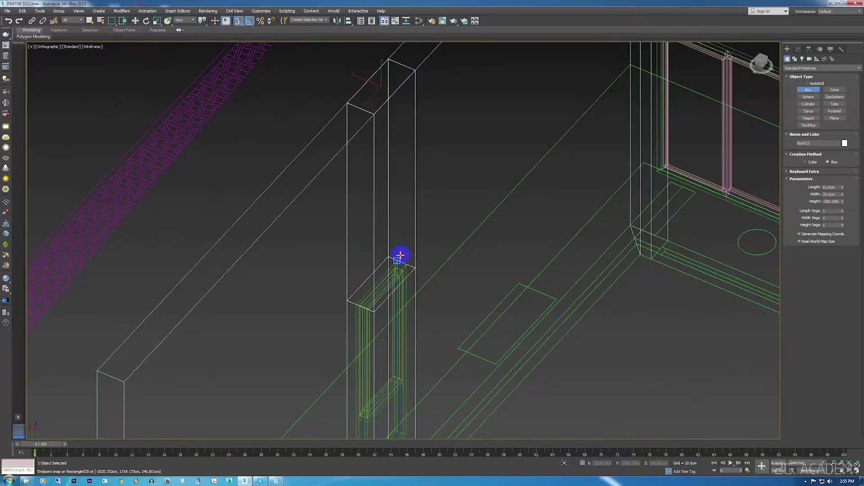
{"action": "left_click", "coordinate": [400, 255]}
{"action": "scroll", "coordinate": [479, 251], "scroll_direction": "down", "scroll_amount": 2}
{"action": "scroll", "coordinate": [479, 251], "scroll_direction": "down", "scroll_amount": 2}
{"action": "scroll", "coordinate": [504, 104], "scroll_direction": "up", "scroll_amount": 5}
Outline box bases across the wall top and near the wall corner.
{"action": "left_click_drag", "start_coordinate": [480, 71], "coordinate": [591, 142]}
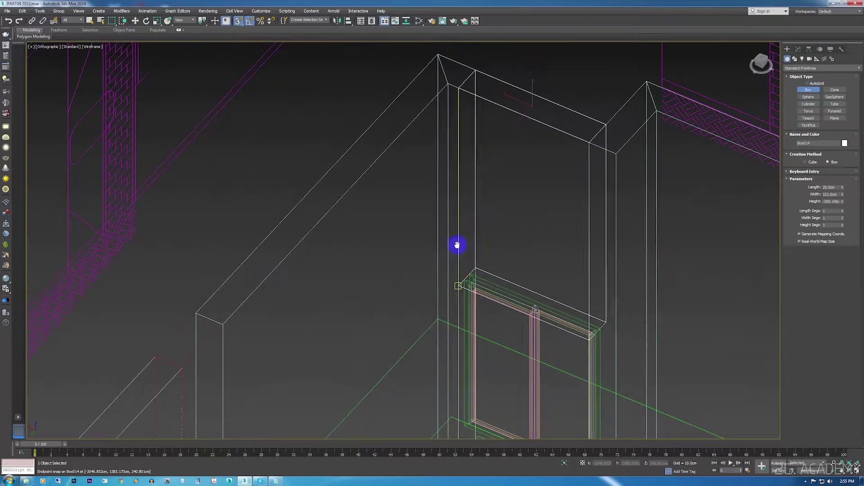
{"action": "scroll", "coordinate": [464, 229], "scroll_direction": "down", "scroll_amount": 5}
{"action": "scroll", "coordinate": [418, 303], "scroll_direction": "up", "scroll_amount": 3}
{"action": "scroll", "coordinate": [449, 240], "scroll_direction": "up", "scroll_amount": 3}
{"action": "scroll", "coordinate": [465, 227], "scroll_direction": "up", "scroll_amount": 2}
{"action": "left_click_drag", "start_coordinate": [466, 227], "coordinate": [438, 338]}
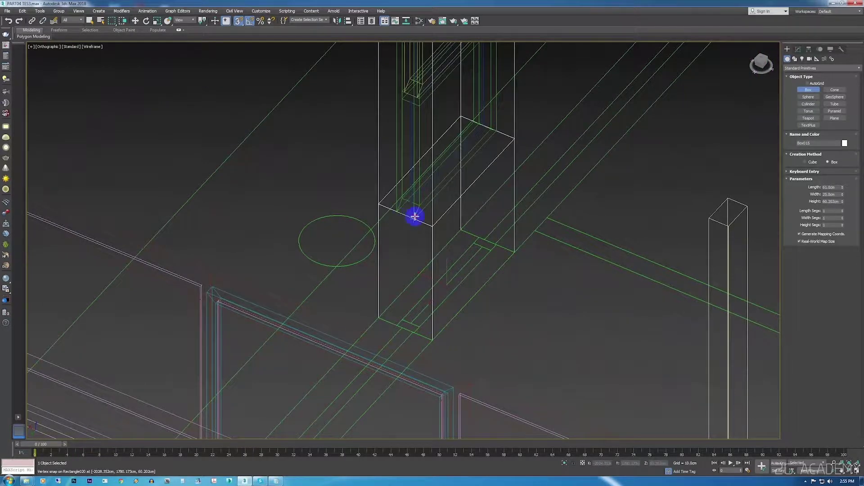
{"action": "scroll", "coordinate": [575, 264], "scroll_direction": "down", "scroll_amount": 3}
{"action": "scroll", "coordinate": [634, 223], "scroll_direction": "down", "scroll_amount": 2}
{"action": "scroll", "coordinate": [524, 216], "scroll_direction": "down", "scroll_amount": 2}
{"action": "scroll", "coordinate": [470, 208], "scroll_direction": "up", "scroll_amount": 4}
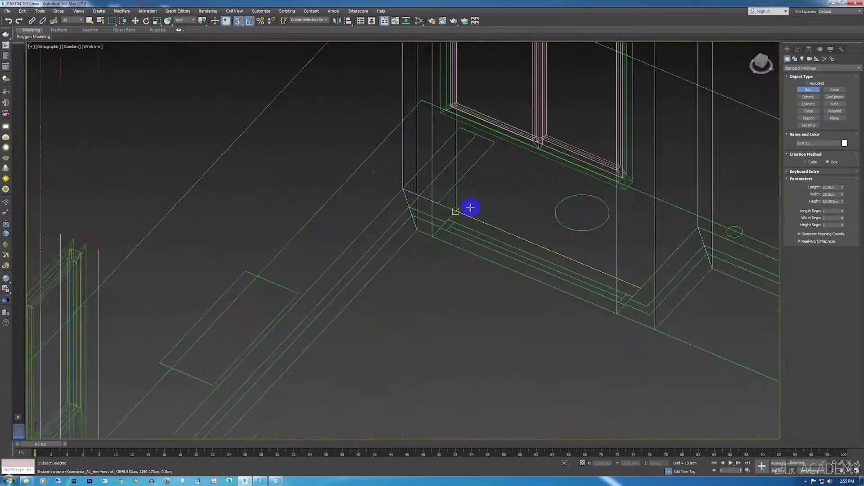
Raise a sill box under the window and add a 73 cm wide wall box.
{"action": "left_click_drag", "start_coordinate": [493, 250], "coordinate": [616, 311]}
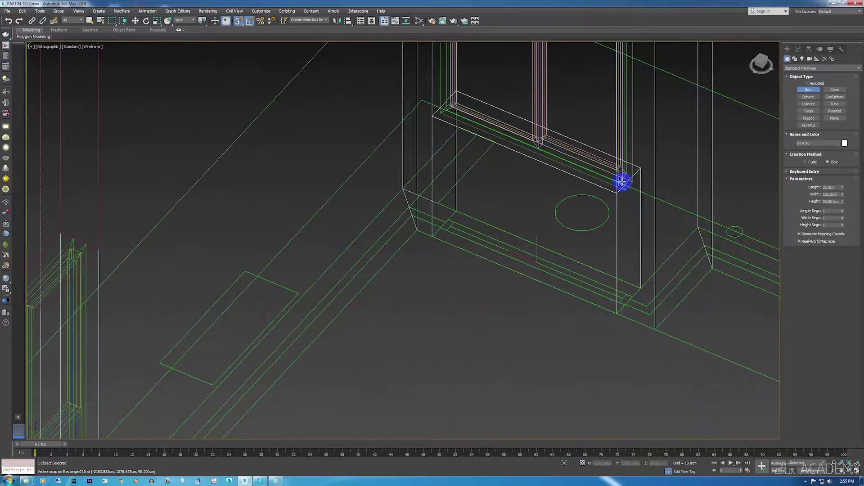
{"action": "scroll", "coordinate": [625, 191], "scroll_direction": "down", "scroll_amount": 2}
{"action": "scroll", "coordinate": [593, 208], "scroll_direction": "down", "scroll_amount": 4}
{"action": "scroll", "coordinate": [531, 218], "scroll_direction": "up", "scroll_amount": 5}
{"action": "middle_click_drag", "start_coordinate": [559, 193], "coordinate": [513, 231]}
{"action": "left_click_drag", "start_coordinate": [483, 193], "coordinate": [526, 236]}
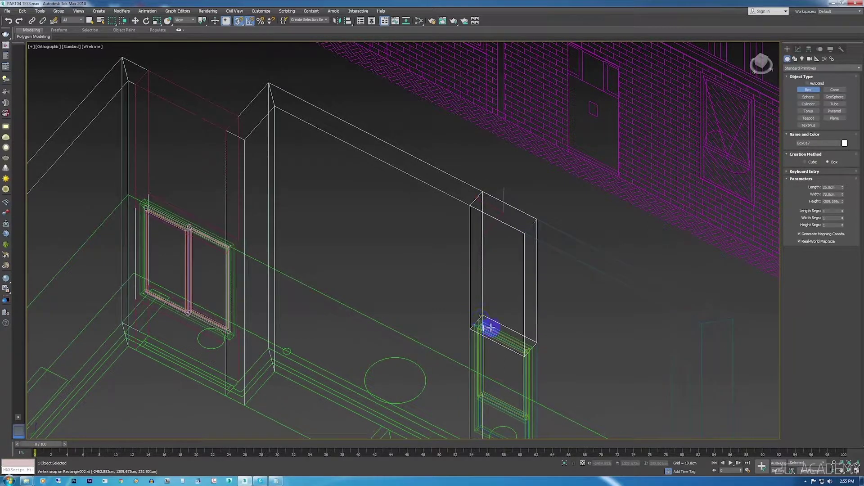
{"action": "left_click", "coordinate": [490, 327]}
{"action": "scroll", "coordinate": [536, 266], "scroll_direction": "down", "scroll_amount": 5}
{"action": "scroll", "coordinate": [532, 218], "scroll_direction": "up", "scroll_amount": 6}
Add wall boxes on the bathroom floor and from the wall corner.
{"action": "left_click_drag", "start_coordinate": [517, 224], "coordinate": [600, 305]}
{"action": "left_click", "coordinate": [614, 222]}
{"action": "scroll", "coordinate": [609, 228], "scroll_direction": "down", "scroll_amount": 5}
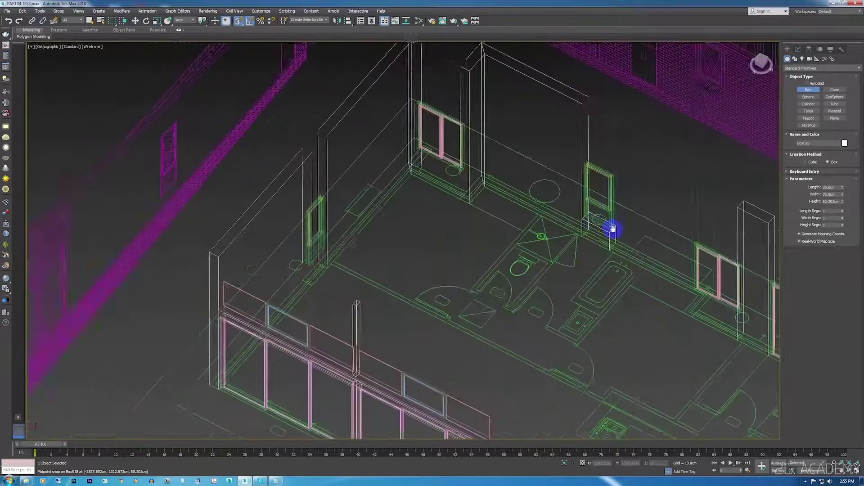
{"action": "key", "text": "F3"}
{"action": "scroll", "coordinate": [572, 232], "scroll_direction": "up", "scroll_amount": 3}
{"action": "scroll", "coordinate": [566, 228], "scroll_direction": "down", "scroll_amount": 2}
{"action": "scroll", "coordinate": [539, 191], "scroll_direction": "up", "scroll_amount": 6}
{"action": "left_click_drag", "start_coordinate": [530, 186], "coordinate": [602, 214]}
{"action": "key", "text": "F3"}
{"action": "scroll", "coordinate": [533, 266], "scroll_direction": "down", "scroll_amount": 2}
{"action": "scroll", "coordinate": [533, 268], "scroll_direction": "up", "scroll_amount": 5}
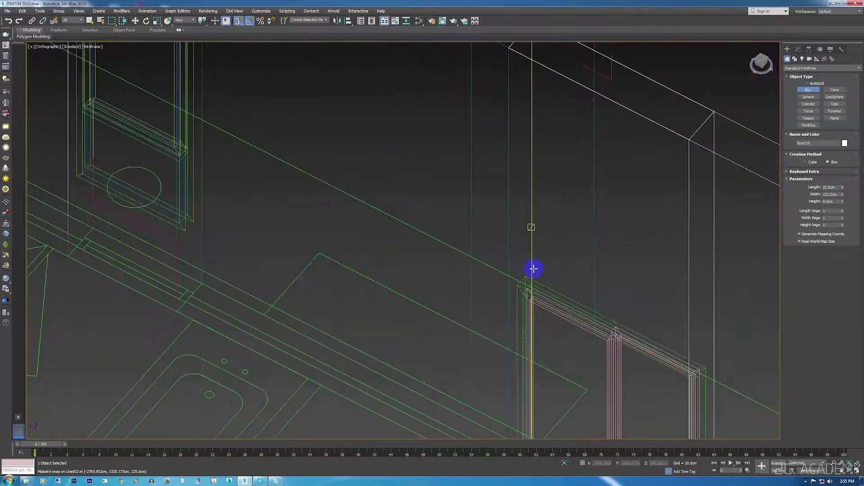
{"action": "scroll", "coordinate": [526, 252], "scroll_direction": "up", "scroll_amount": 2}
Cancel the unwanted tall box and start the 86 cm sill wall under the bathroom window.
{"action": "middle_click_drag", "start_coordinate": [535, 224], "coordinate": [536, 305]}
{"action": "scroll", "coordinate": [536, 305], "scroll_direction": "up", "scroll_amount": 2}
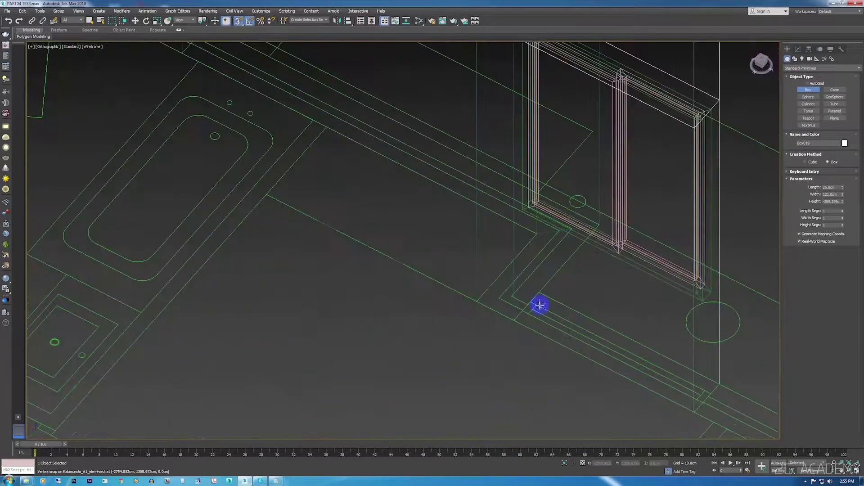
{"action": "right_click", "coordinate": [723, 382]}
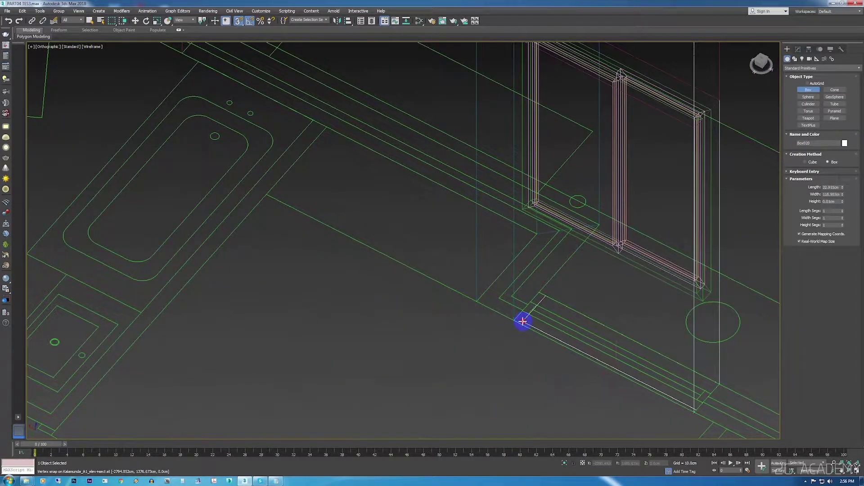
{"action": "left_click_drag", "start_coordinate": [515, 320], "coordinate": [719, 385]}
Finish the 86 cm sill wall box and add a lintel box above the doorway.
{"action": "left_click", "coordinate": [710, 293]}
{"action": "key", "text": "F3"}
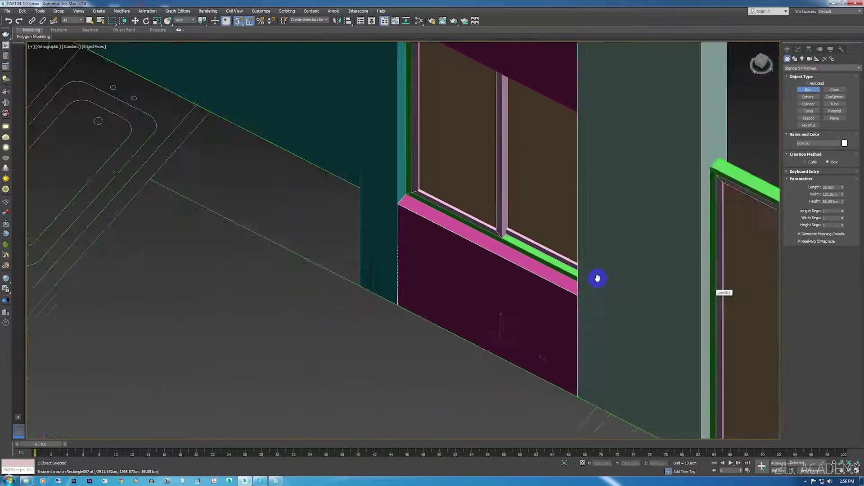
{"action": "scroll", "coordinate": [565, 228], "scroll_direction": "down", "scroll_amount": 5}
{"action": "scroll", "coordinate": [555, 150], "scroll_direction": "up", "scroll_amount": 2}
{"action": "left_click_drag", "start_coordinate": [546, 159], "coordinate": [613, 213]}
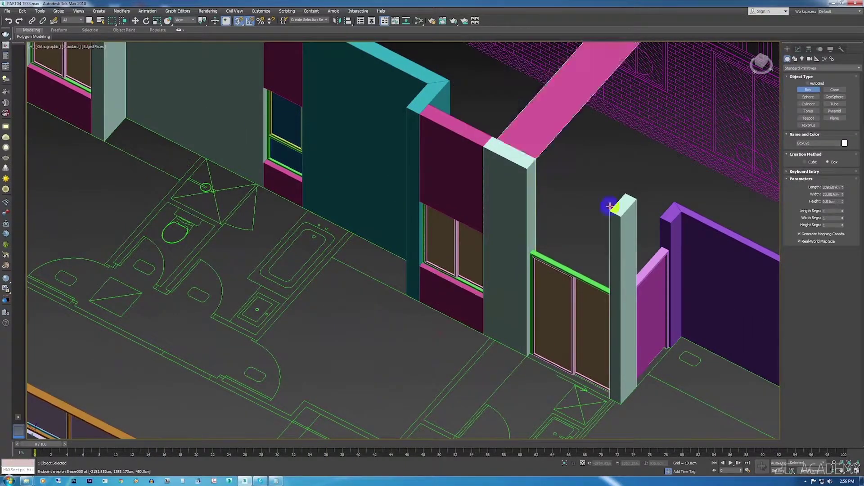
{"action": "key", "text": "F3"}
{"action": "scroll", "coordinate": [522, 249], "scroll_direction": "up", "scroll_amount": 5}
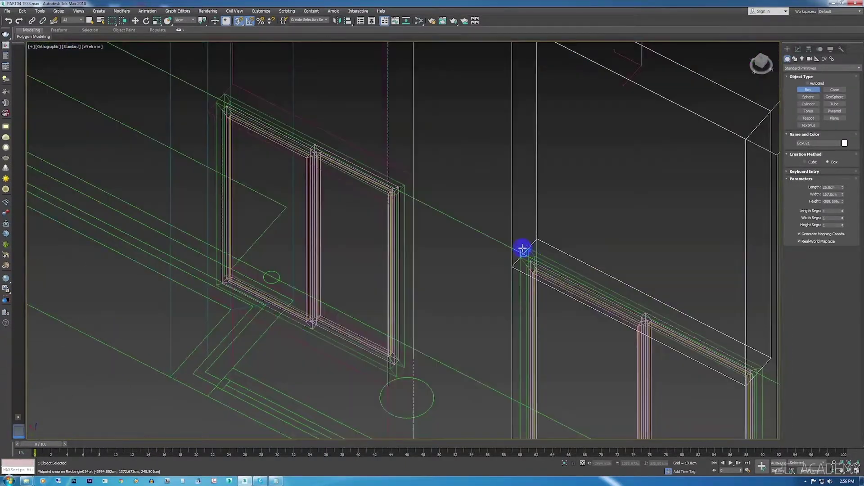
{"action": "scroll", "coordinate": [521, 248], "scroll_direction": "down", "scroll_amount": 5}
{"action": "scroll", "coordinate": [644, 259], "scroll_direction": "up", "scroll_amount": 3}
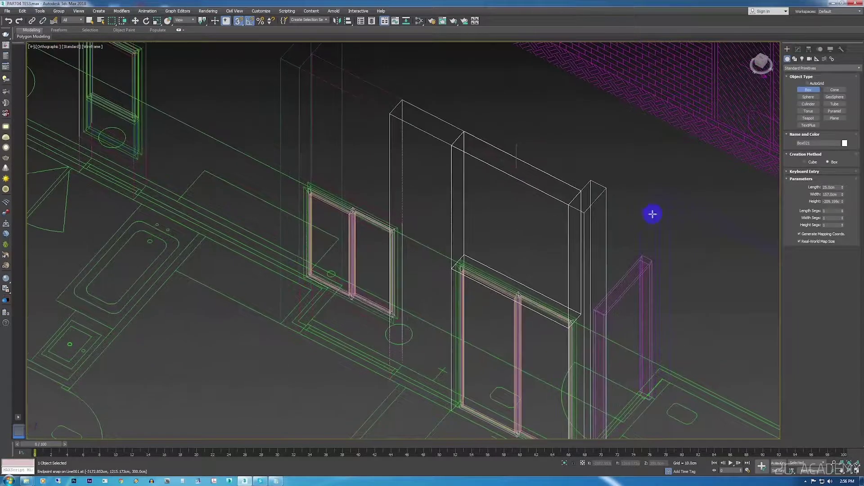
{"action": "scroll", "coordinate": [652, 215], "scroll_direction": "up", "scroll_amount": 2}
{"action": "left_click", "coordinate": [582, 211]}
Draw the next wall-gap box beside the doorway lintel.
{"action": "left_click_drag", "start_coordinate": [560, 211], "coordinate": [591, 178]}
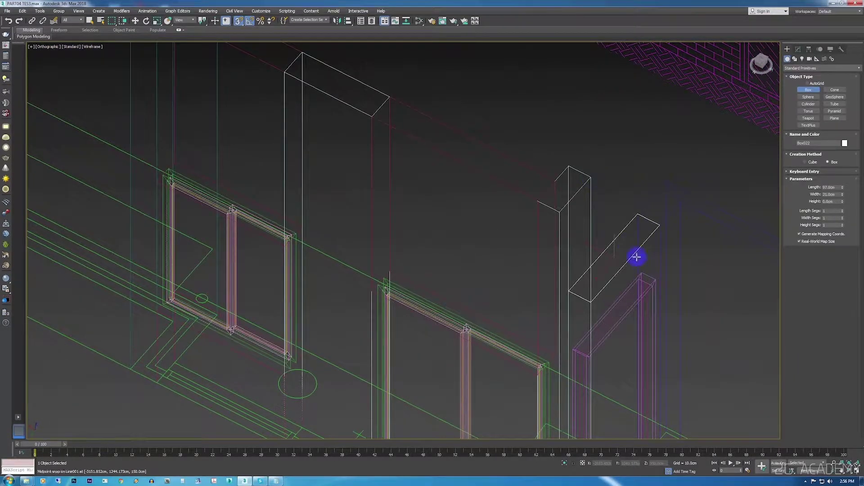
{"action": "scroll", "coordinate": [636, 256], "scroll_direction": "up", "scroll_amount": 4}
{"action": "scroll", "coordinate": [511, 222], "scroll_direction": "down", "scroll_amount": 3}
{"action": "scroll", "coordinate": [604, 251], "scroll_direction": "down", "scroll_amount": 3}
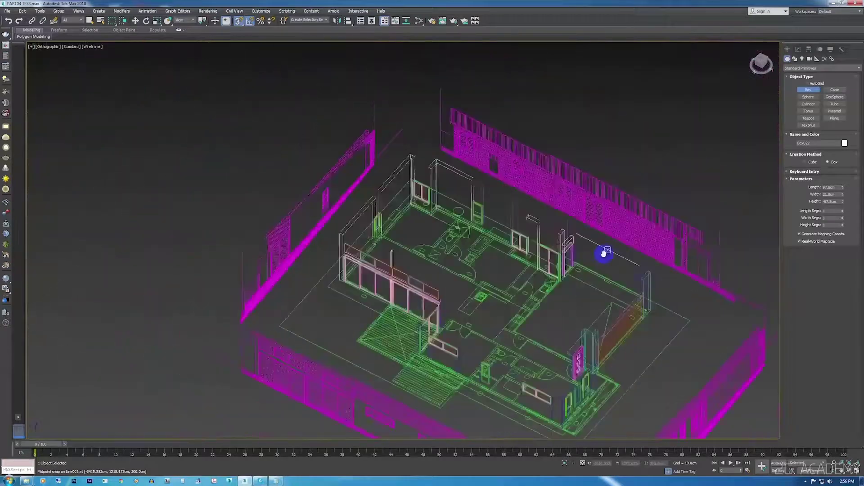
{"action": "scroll", "coordinate": [579, 261], "scroll_direction": "up", "scroll_amount": 4}
{"action": "scroll", "coordinate": [593, 232], "scroll_direction": "up", "scroll_amount": 3}
{"action": "left_click", "coordinate": [624, 169]}
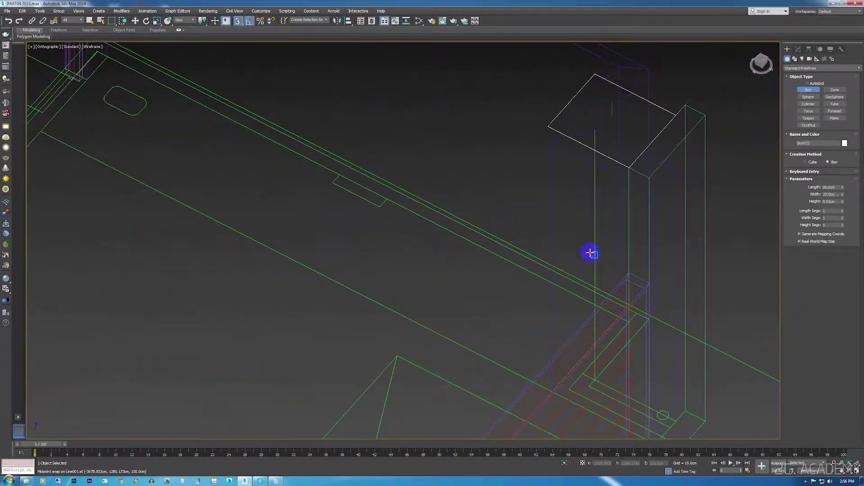
{"action": "scroll", "coordinate": [593, 251], "scroll_direction": "down", "scroll_amount": 3}
{"action": "scroll", "coordinate": [468, 370], "scroll_direction": "up", "scroll_amount": 3}
Add a long thin wall box and a thin box near the top of the plan.
{"action": "left_click_drag", "start_coordinate": [484, 370], "coordinate": [486, 370]}
{"action": "scroll", "coordinate": [654, 245], "scroll_direction": "up", "scroll_amount": 2}
{"action": "scroll", "coordinate": [633, 221], "scroll_direction": "up", "scroll_amount": 2}
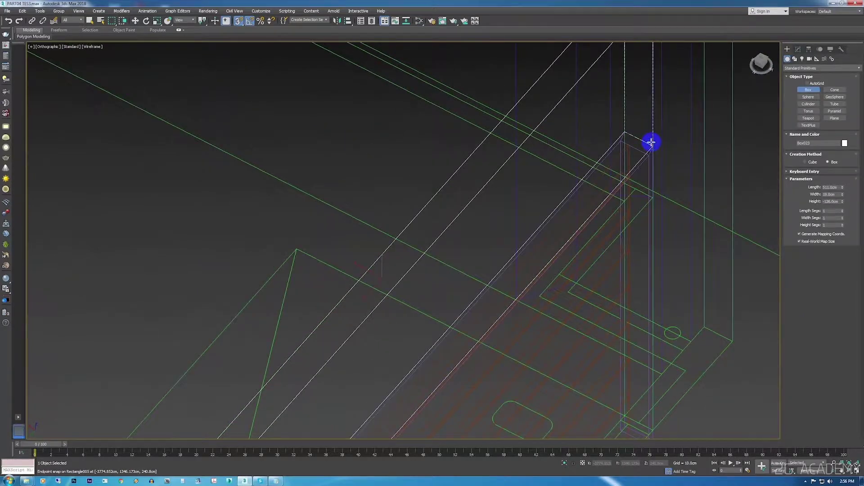
{"action": "scroll", "coordinate": [651, 142], "scroll_direction": "down", "scroll_amount": 4}
{"action": "scroll", "coordinate": [636, 141], "scroll_direction": "up", "scroll_amount": 1}
{"action": "scroll", "coordinate": [614, 229], "scroll_direction": "up", "scroll_amount": 2}
{"action": "scroll", "coordinate": [534, 222], "scroll_direction": "up", "scroll_amount": 2}
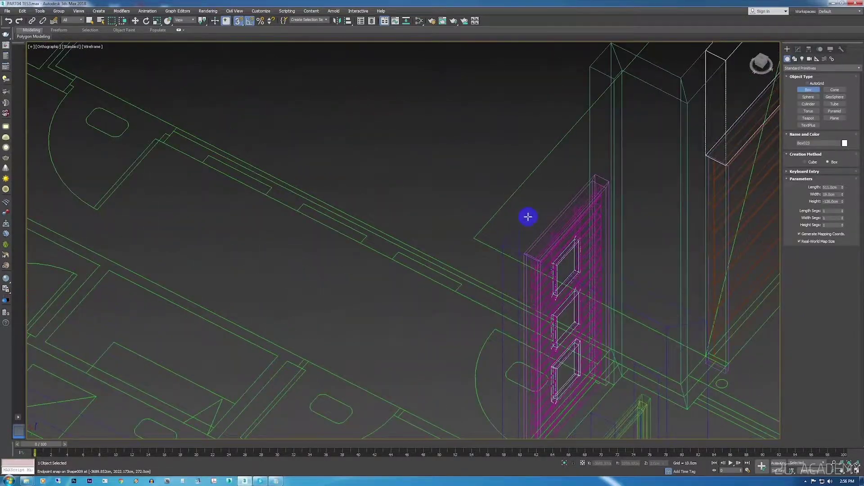
{"action": "left_click", "coordinate": [580, 64]}
{"action": "left_click_drag", "start_coordinate": [592, 69], "coordinate": [545, 122]}
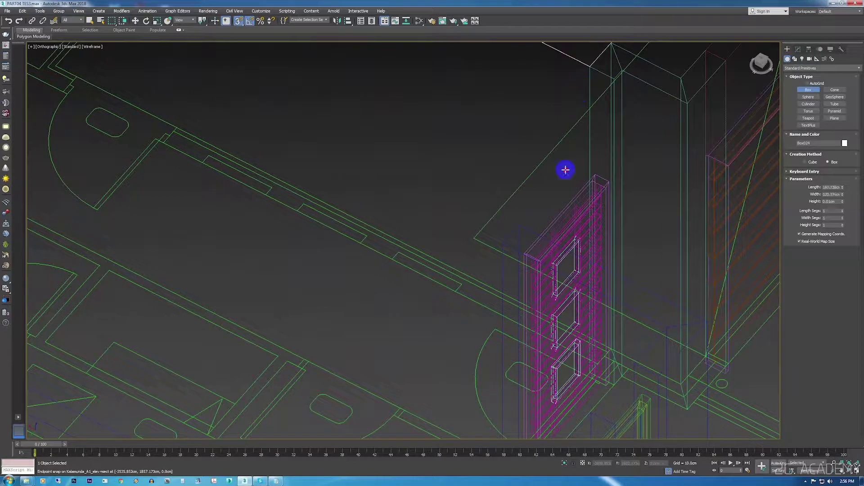
{"action": "left_click", "coordinate": [511, 229]}
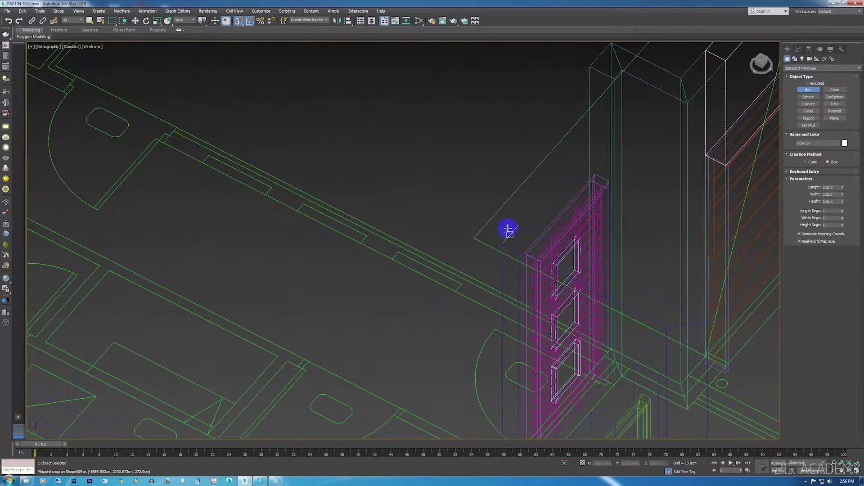
Draw a 100 by 23.5 cm box and a lintel box above the window.
{"action": "left_click_drag", "start_coordinate": [519, 221], "coordinate": [615, 76]}
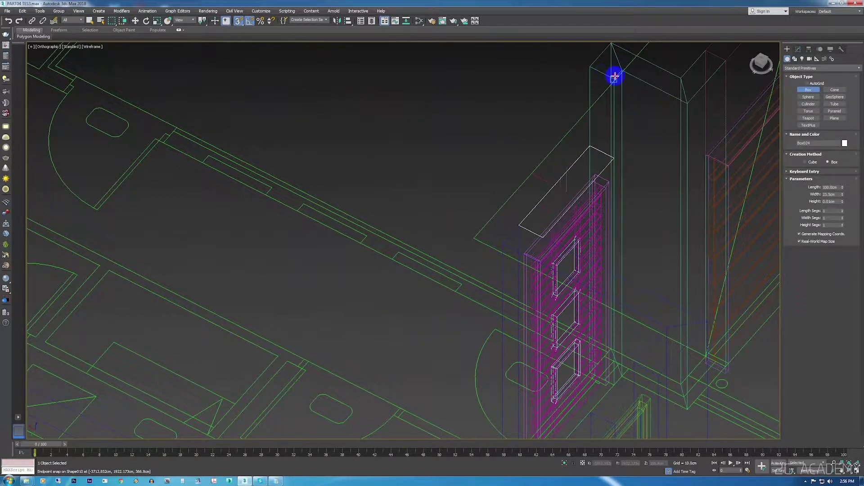
{"action": "scroll", "coordinate": [630, 187], "scroll_direction": "up", "scroll_amount": 5}
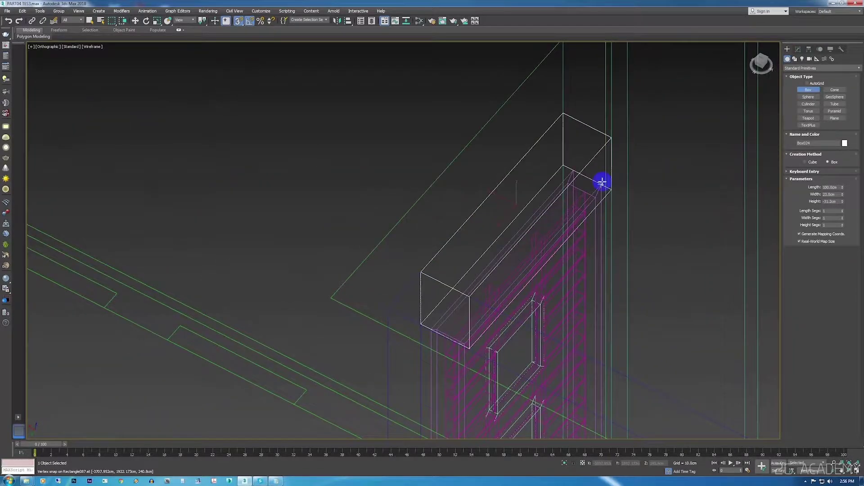
{"action": "key", "text": "F3"}
{"action": "scroll", "coordinate": [602, 182], "scroll_direction": "down", "scroll_amount": 3}
{"action": "scroll", "coordinate": [616, 186], "scroll_direction": "down", "scroll_amount": 4}
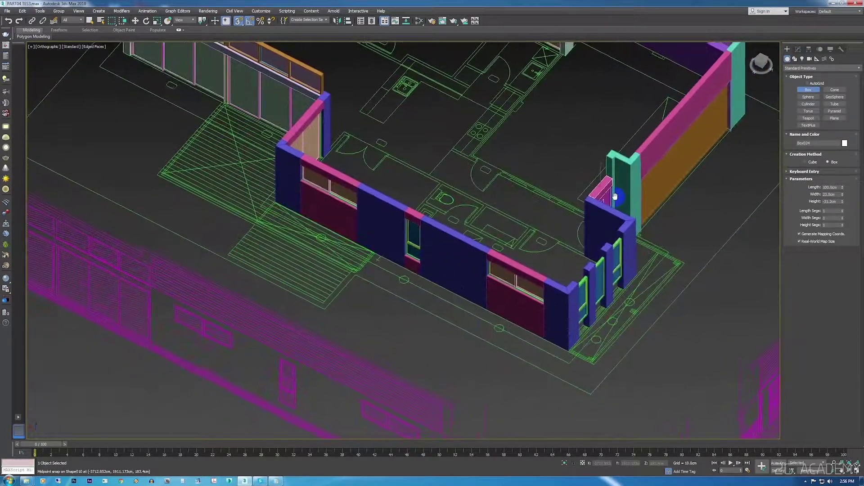
{"action": "mouse_move", "coordinate": [624, 191]}
{"action": "middle_mouse_down", "text": "alt"}
{"action": "mouse_move", "coordinate": [560, 183]}
{"action": "mouse_move", "coordinate": [575, 185]}
{"action": "mouse_move", "coordinate": [567, 220]}
{"action": "mouse_move", "coordinate": [559, 209]}
{"action": "middle_mouse_up", "text": "alt"}
{"action": "scroll", "coordinate": [559, 209], "scroll_direction": "up", "scroll_amount": 5}
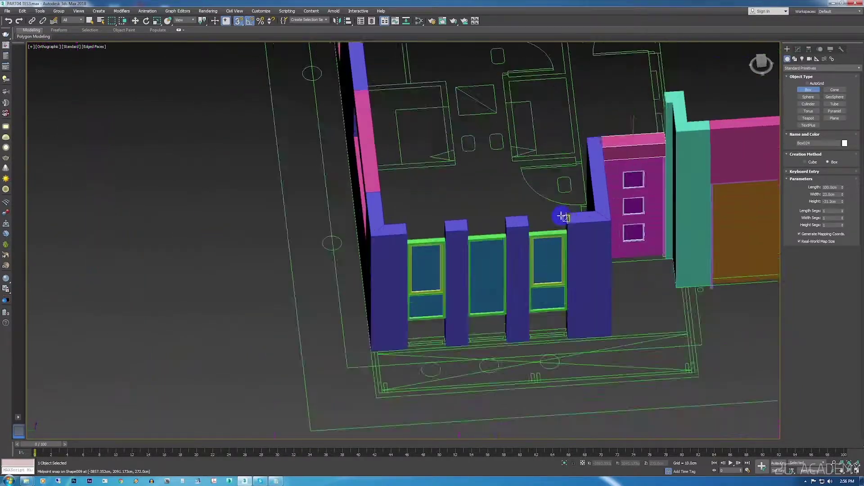
{"action": "left_click_drag", "start_coordinate": [572, 210], "coordinate": [497, 235]}
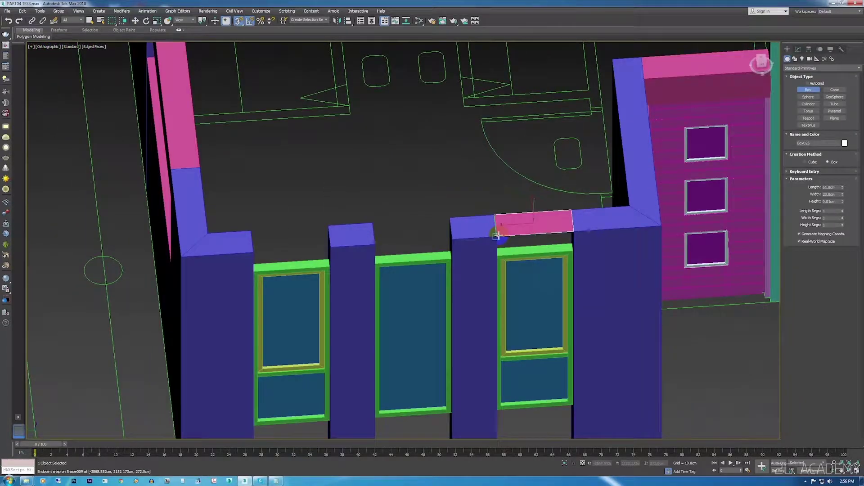
{"action": "key", "text": "F3"}
{"action": "left_click", "coordinate": [568, 243]}
Build a 62.2 cm sill box under the right window.
{"action": "middle_click_drag", "start_coordinate": [538, 296], "coordinate": [565, 206]}
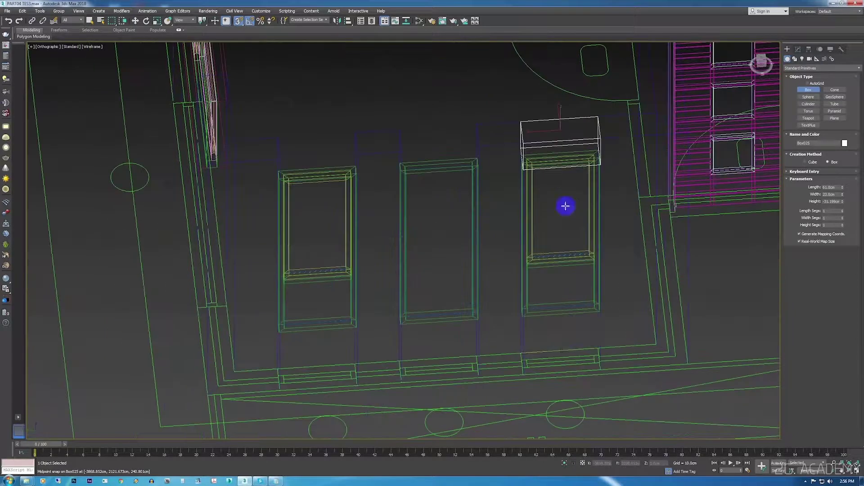
{"action": "scroll", "coordinate": [596, 351], "scroll_direction": "up", "scroll_amount": 2}
{"action": "left_click_drag", "start_coordinate": [489, 344], "coordinate": [497, 299]}
{"action": "scroll", "coordinate": [534, 264], "scroll_direction": "down", "scroll_amount": 2}
{"action": "key", "text": "F3"}
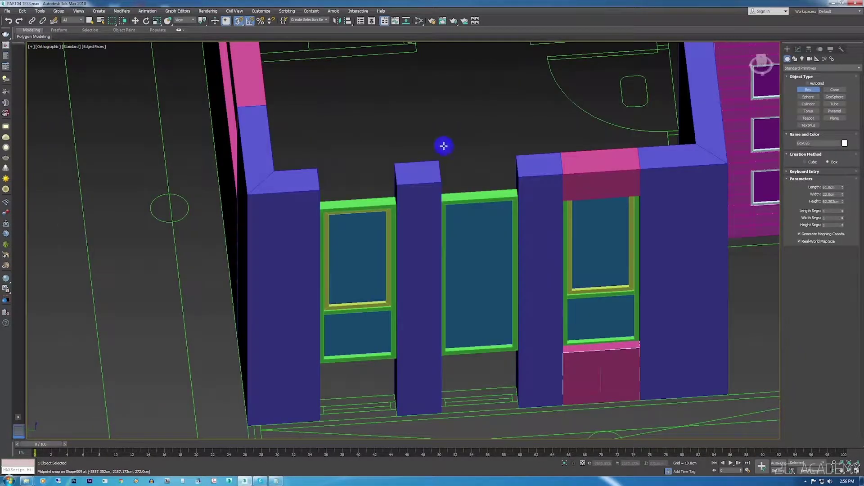
Add a lintel box between the pillar tops above the next window.
{"action": "left_click_drag", "start_coordinate": [437, 156], "coordinate": [515, 169]}
{"action": "key", "text": "F3"}
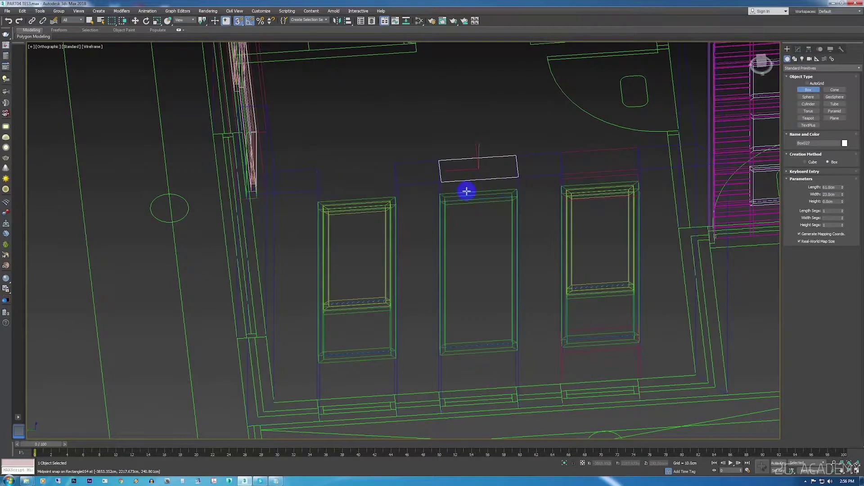
{"action": "scroll", "coordinate": [467, 191], "scroll_direction": "up", "scroll_amount": 3}
{"action": "scroll", "coordinate": [495, 315], "scroll_direction": "down", "scroll_amount": 5}
{"action": "scroll", "coordinate": [522, 324], "scroll_direction": "up", "scroll_amount": 6}
{"action": "left_click", "coordinate": [590, 278]}
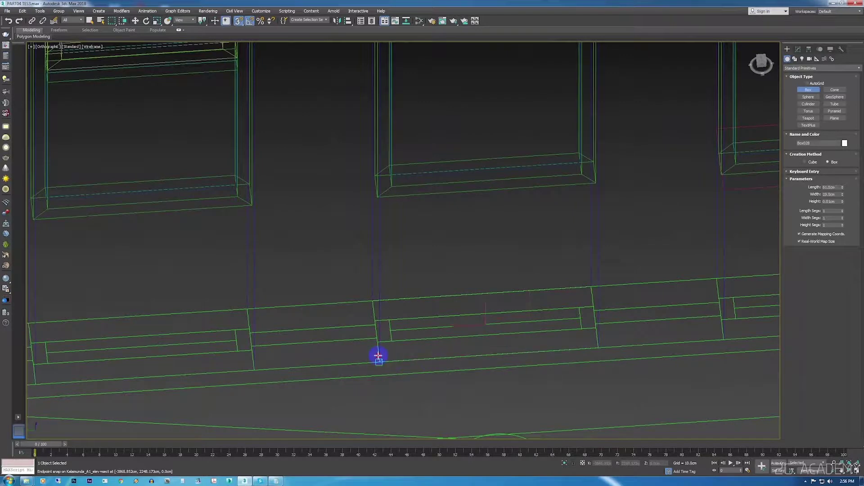
Build a 60.2 cm sill box below a window and another sill box leftward.
{"action": "scroll", "coordinate": [396, 270], "scroll_direction": "down", "scroll_amount": 3}
{"action": "middle_click_drag", "start_coordinate": [395, 270], "coordinate": [396, 248]}
{"action": "left_click_drag", "start_coordinate": [396, 247], "coordinate": [273, 299]}
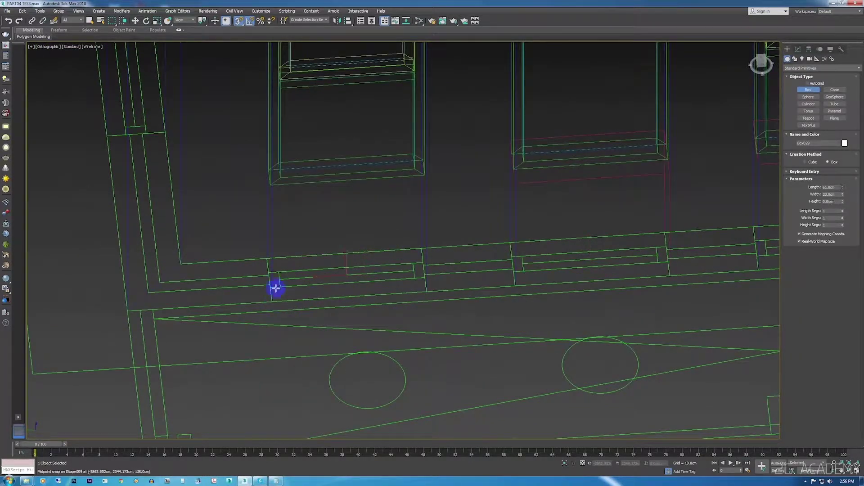
{"action": "scroll", "coordinate": [316, 184], "scroll_direction": "down", "scroll_amount": 4}
{"action": "middle_click_drag", "start_coordinate": [349, 189], "coordinate": [376, 193]}
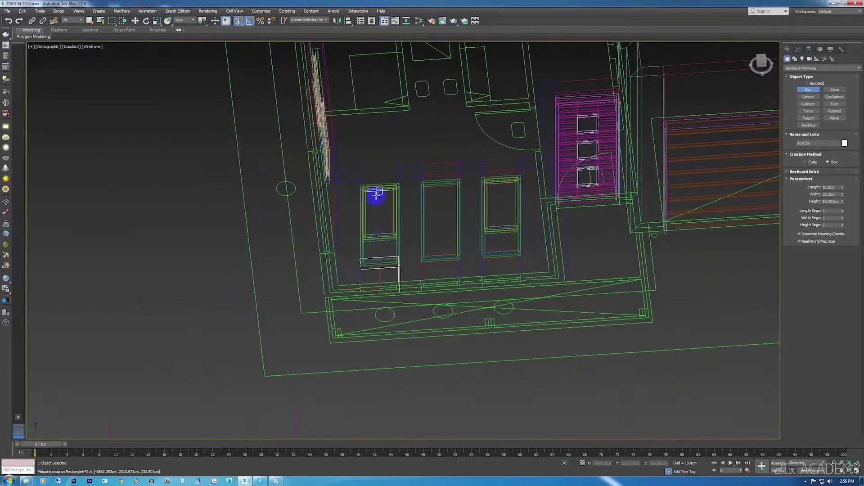
{"action": "scroll", "coordinate": [432, 112], "scroll_direction": "up", "scroll_amount": 5}
Add the lintel box above the left window and stop creating boxes.
{"action": "left_click_drag", "start_coordinate": [438, 106], "coordinate": [330, 150]}
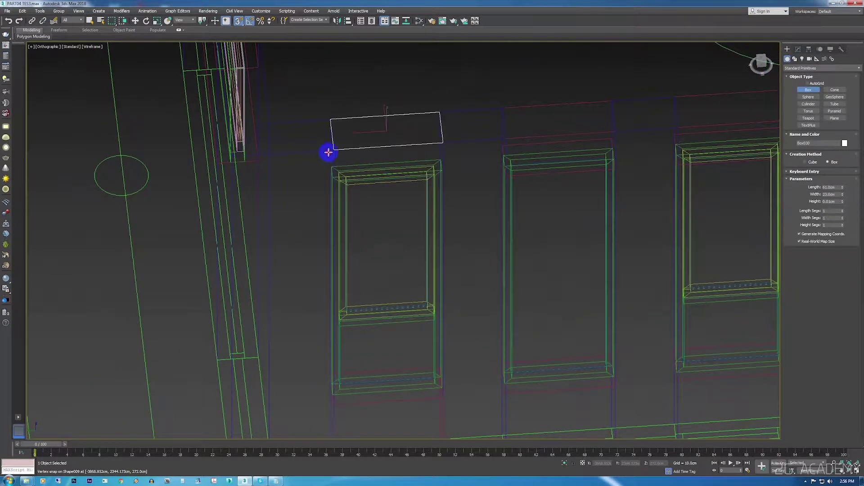
{"action": "scroll", "coordinate": [443, 159], "scroll_direction": "up", "scroll_amount": 3}
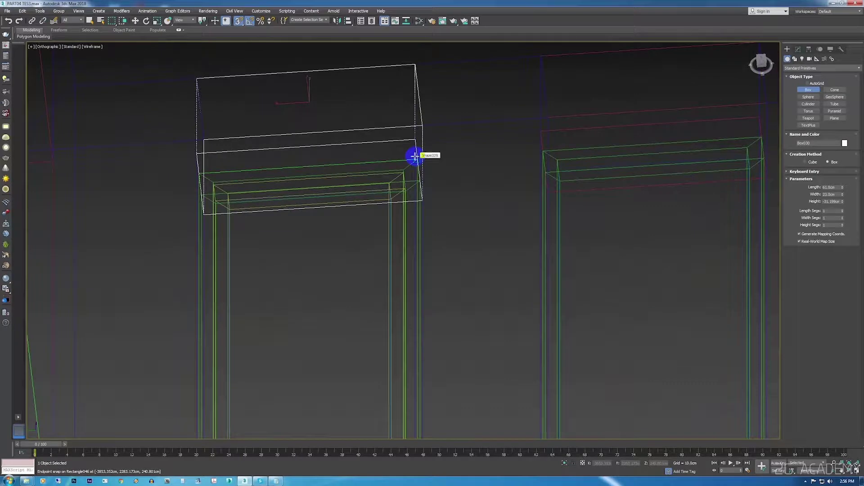
{"action": "left_click", "coordinate": [414, 156]}
{"action": "key", "text": "F3"}
{"action": "scroll", "coordinate": [414, 156], "scroll_direction": "down", "scroll_amount": 5}
{"action": "right_click", "coordinate": [422, 156]}
Switch the viewport to Perspective and zoom in on the whole building.
{"action": "scroll", "coordinate": [435, 133], "scroll_direction": "down", "scroll_amount": 5}
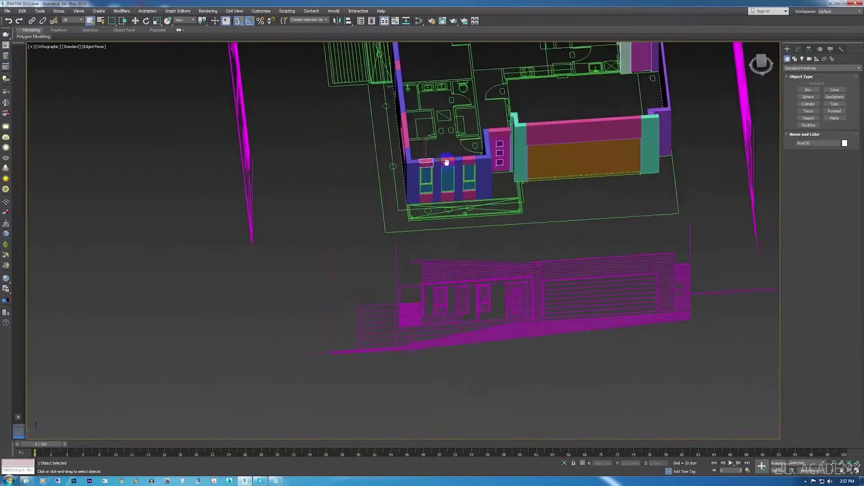
{"action": "mouse_move", "coordinate": [435, 133]}
{"action": "middle_mouse_down", "text": "alt"}
{"action": "mouse_move", "coordinate": [473, 210]}
{"action": "mouse_move", "coordinate": [433, 198]}
{"action": "middle_mouse_up", "text": "alt"}
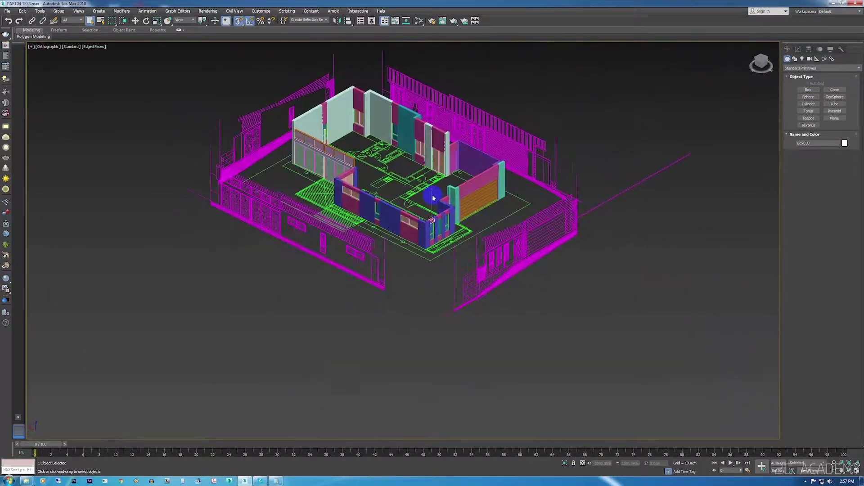
{"action": "key", "text": "p"}
{"action": "scroll", "coordinate": [433, 198], "scroll_direction": "up", "scroll_amount": 3}
{"action": "scroll", "coordinate": [434, 196], "scroll_direction": "up", "scroll_amount": 3}
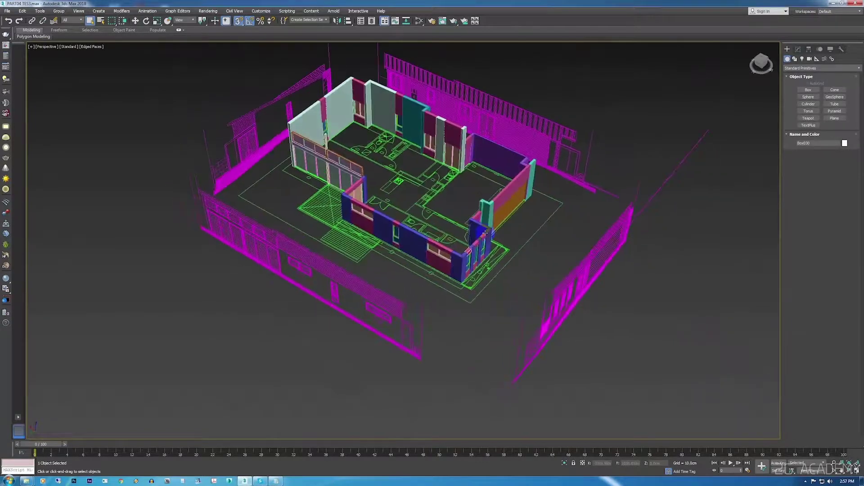
{"action": "scroll", "coordinate": [436, 193], "scroll_direction": "up", "scroll_amount": 5}
{"action": "scroll", "coordinate": [435, 194], "scroll_direction": "down", "scroll_amount": 3}
{"action": "scroll", "coordinate": [420, 211], "scroll_direction": "down", "scroll_amount": 3}
{"action": "scroll", "coordinate": [419, 180], "scroll_direction": "up", "scroll_amount": 3}
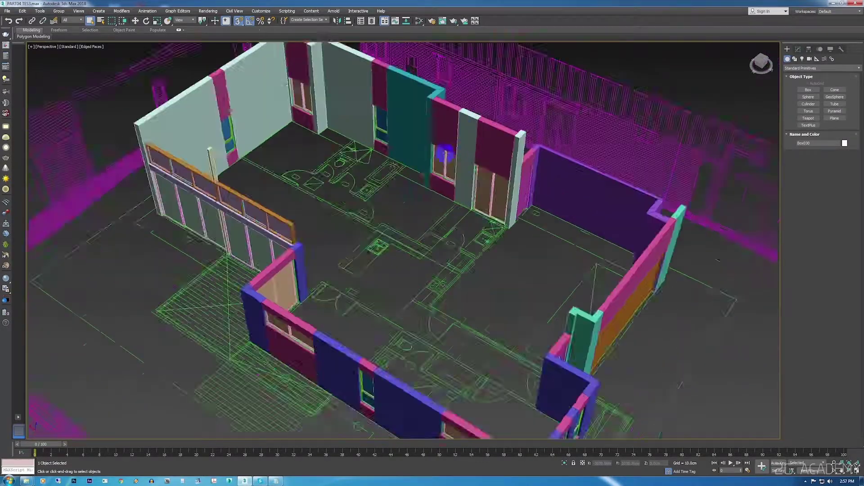
{"action": "scroll", "coordinate": [443, 146], "scroll_direction": "up", "scroll_amount": 3}
{"action": "scroll", "coordinate": [445, 205], "scroll_direction": "up", "scroll_amount": 5}
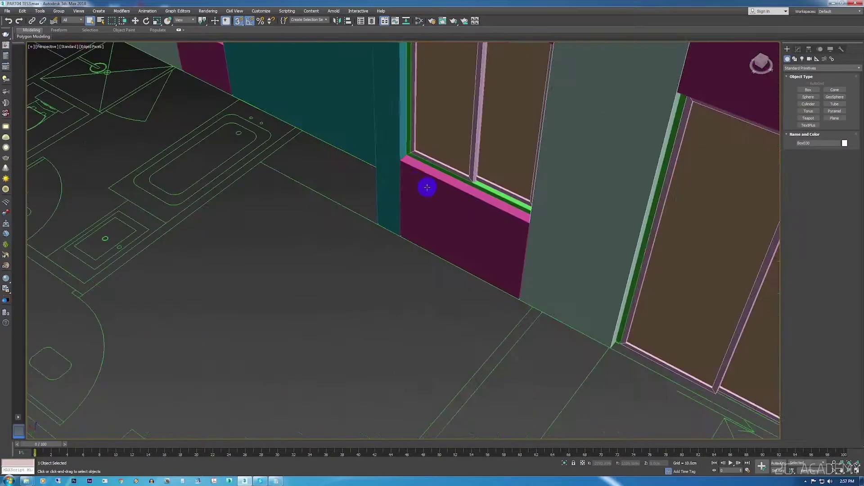
{"action": "scroll", "coordinate": [415, 180], "scroll_direction": "down", "scroll_amount": 5}
{"action": "scroll", "coordinate": [454, 213], "scroll_direction": "down", "scroll_amount": 5}
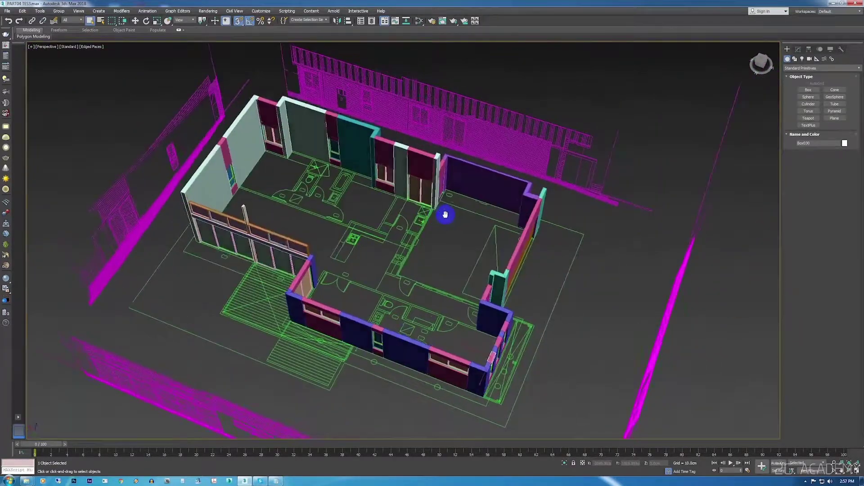
{"action": "scroll", "coordinate": [478, 212], "scroll_direction": "up", "scroll_amount": 1}
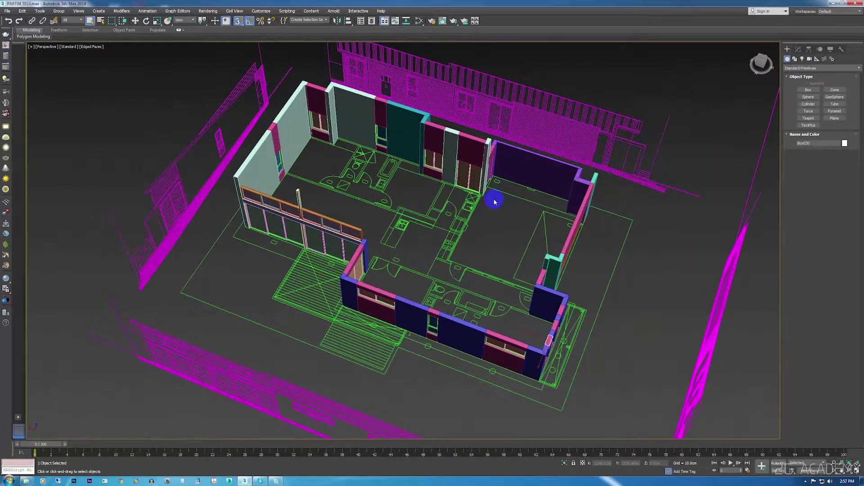
Orbit, pan and tilt low around the building to inspect the extruded walls.
{"action": "mouse_move", "coordinate": [484, 219]}
{"action": "middle_mouse_down", "text": "alt"}
{"action": "mouse_move", "coordinate": [476, 226]}
{"action": "mouse_move", "coordinate": [398, 215]}
{"action": "middle_mouse_up", "text": "alt"}
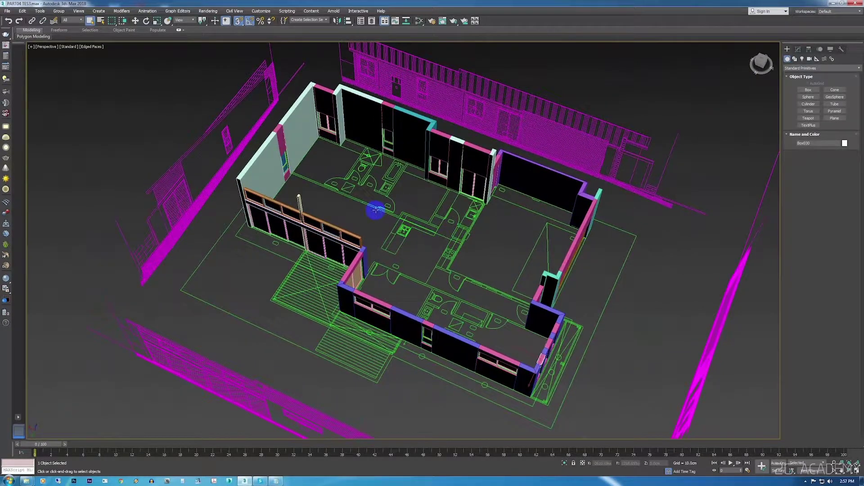
{"action": "mouse_move", "coordinate": [459, 219]}
{"action": "middle_mouse_down"}
{"action": "mouse_move", "coordinate": [463, 227]}
{"action": "mouse_move", "coordinate": [442, 245]}
{"action": "mouse_move", "coordinate": [526, 252]}
{"action": "mouse_move", "coordinate": [448, 258]}
{"action": "middle_mouse_up"}
{"action": "scroll", "coordinate": [506, 272], "scroll_direction": "up", "scroll_amount": 4}
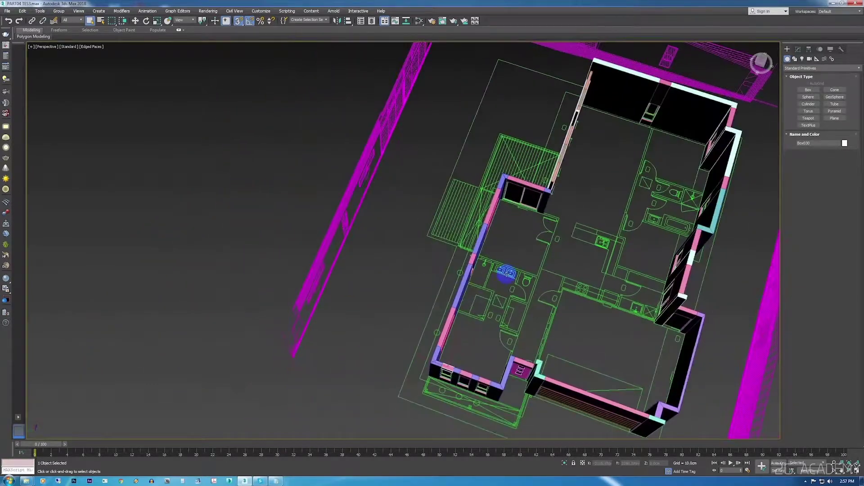
{"action": "middle_click_drag", "start_coordinate": [506, 272], "coordinate": [438, 259]}
{"action": "mouse_move", "coordinate": [584, 204]}
{"action": "middle_mouse_down", "text": "alt"}
{"action": "mouse_move", "coordinate": [566, 216]}
{"action": "mouse_move", "coordinate": [527, 216]}
{"action": "mouse_move", "coordinate": [743, 134]}
{"action": "middle_mouse_up", "text": "alt"}
Activate the Line spline tool and dismiss the autosave warning and file-writing error.
{"action": "left_click", "coordinate": [795, 59]}
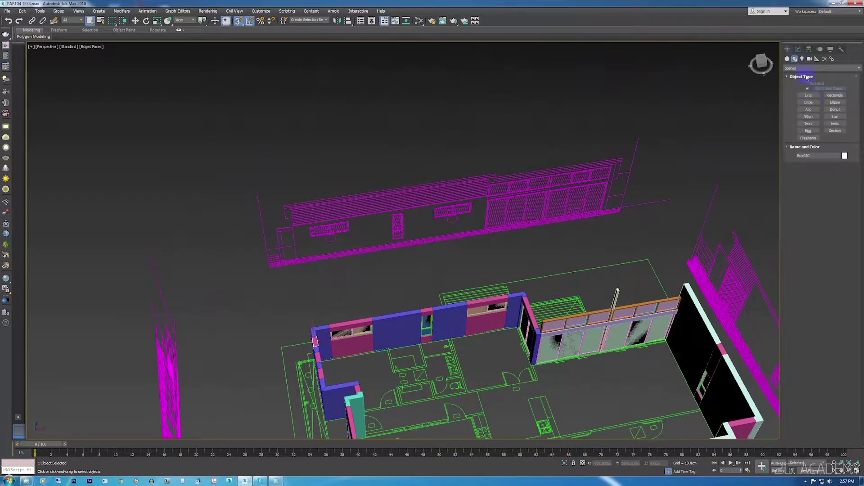
{"action": "left_click", "coordinate": [810, 95]}
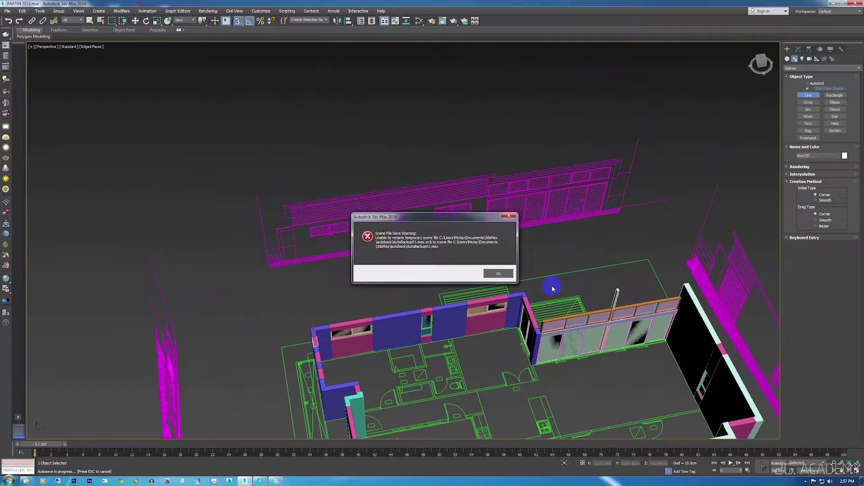
{"action": "left_click", "coordinate": [507, 218]}
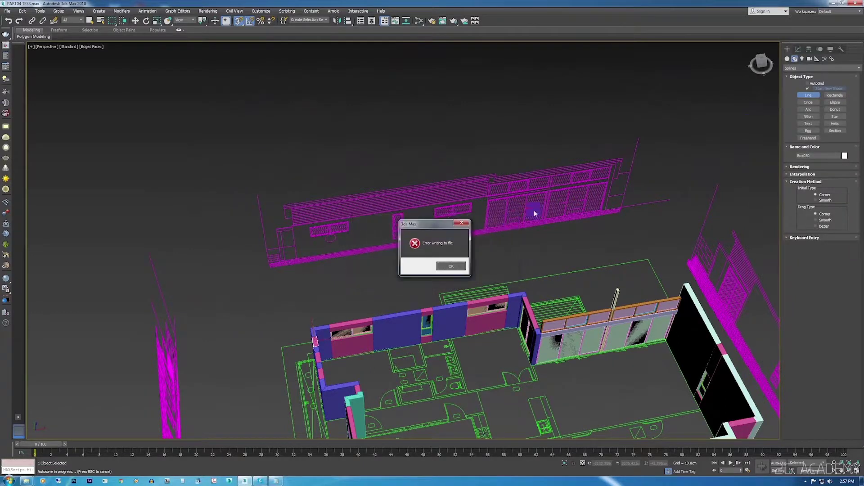
{"action": "left_click", "coordinate": [451, 266]}
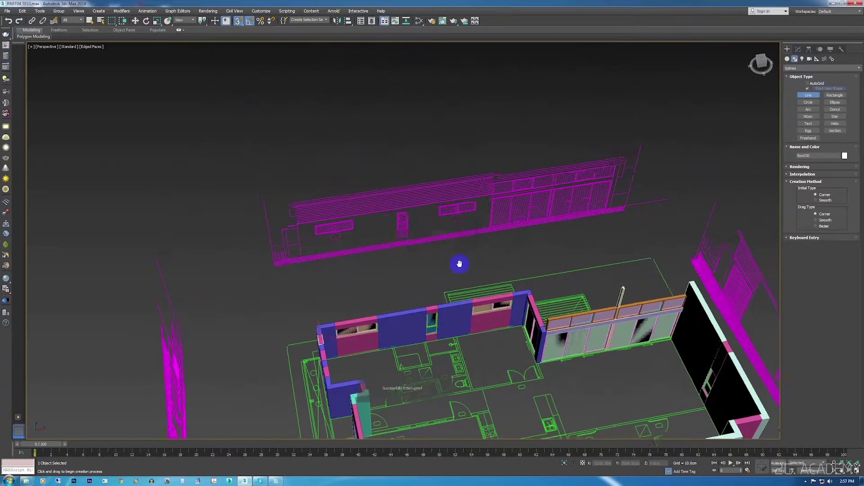
{"action": "scroll", "coordinate": [498, 260], "scroll_direction": "down", "scroll_amount": 5}
{"action": "scroll", "coordinate": [526, 309], "scroll_direction": "up", "scroll_amount": 8}
{"action": "scroll", "coordinate": [526, 309], "scroll_direction": "up", "scroll_amount": 2}
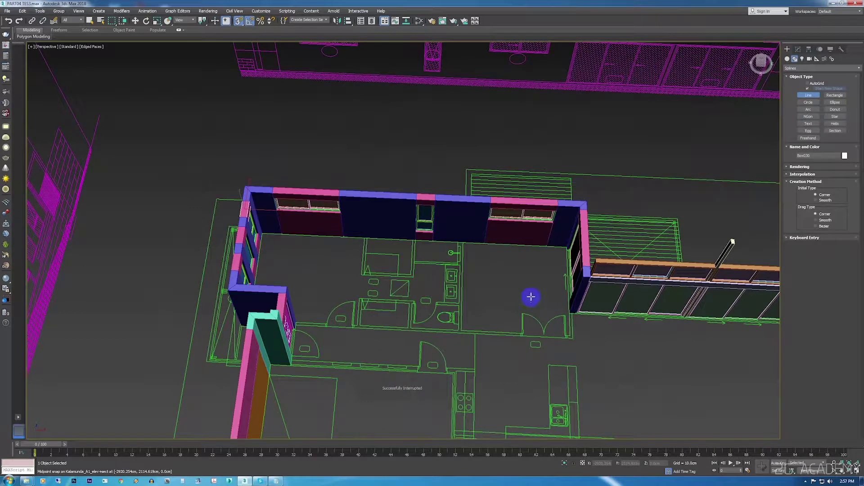
Switch to Top view, zoom out over the floor plan, and set snapping to 2.5D.
{"action": "key", "text": "t"}
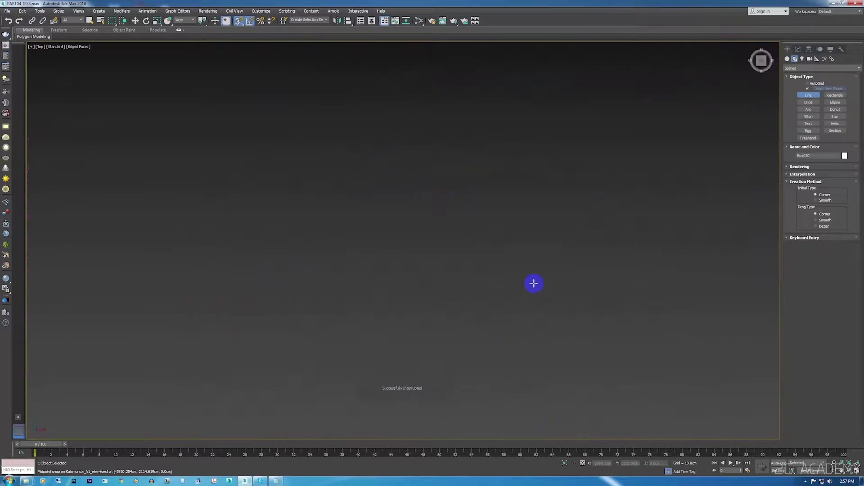
{"action": "scroll", "coordinate": [523, 277], "scroll_direction": "down", "scroll_amount": 3}
{"action": "scroll", "coordinate": [524, 265], "scroll_direction": "down", "scroll_amount": 2}
{"action": "scroll", "coordinate": [533, 257], "scroll_direction": "down", "scroll_amount": 5}
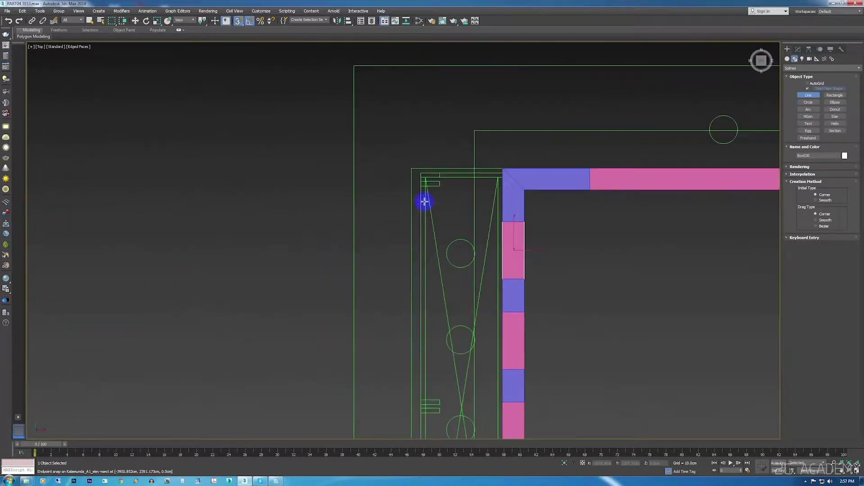
{"action": "left_click", "coordinate": [237, 22]}
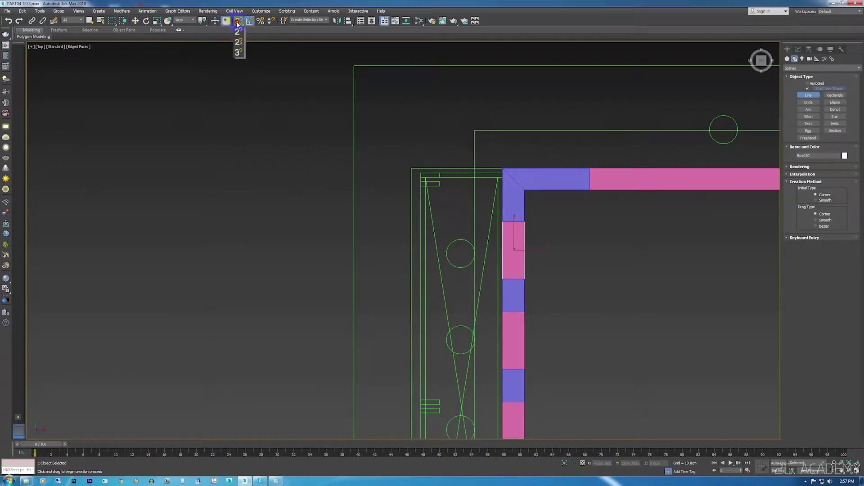
{"action": "left_click", "coordinate": [242, 46]}
{"action": "scroll", "coordinate": [510, 170], "scroll_direction": "down", "scroll_amount": 1}
{"action": "scroll", "coordinate": [534, 209], "scroll_direction": "down", "scroll_amount": 4}
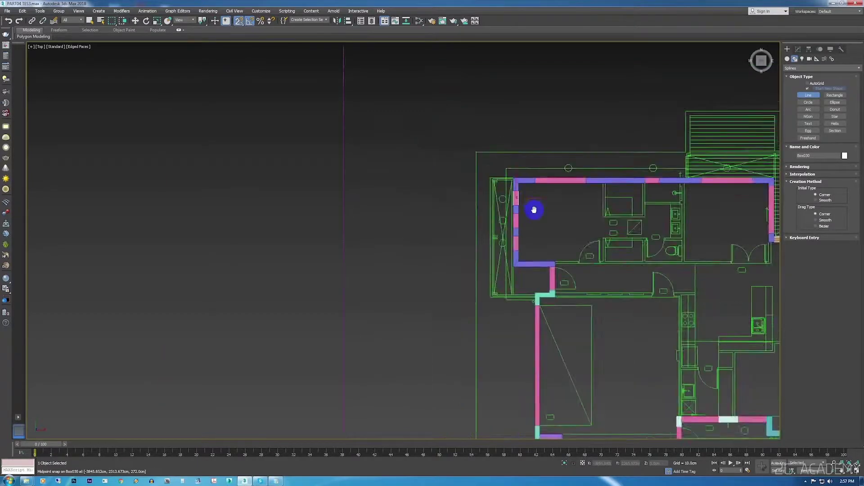
Open the Layer Explorer, collapse BLD - WALL EXT, and create a new layer.
{"action": "left_click", "coordinate": [371, 23]}
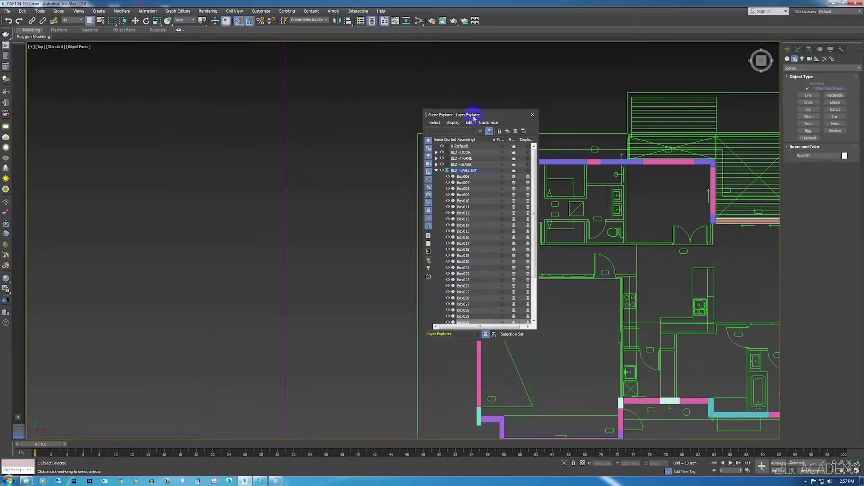
{"action": "left_click_drag", "start_coordinate": [474, 118], "coordinate": [337, 97]}
{"action": "left_click", "coordinate": [347, 220]}
{"action": "left_click_drag", "start_coordinate": [398, 275], "coordinate": [396, 133]}
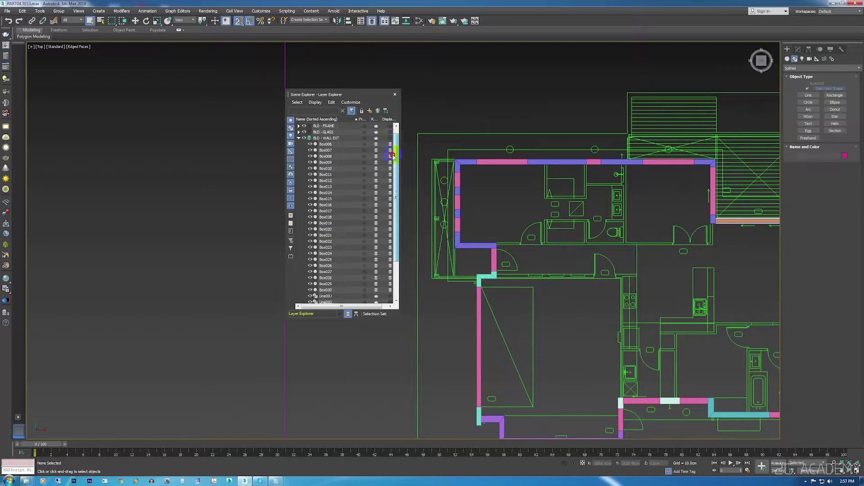
{"action": "left_click", "coordinate": [299, 151]}
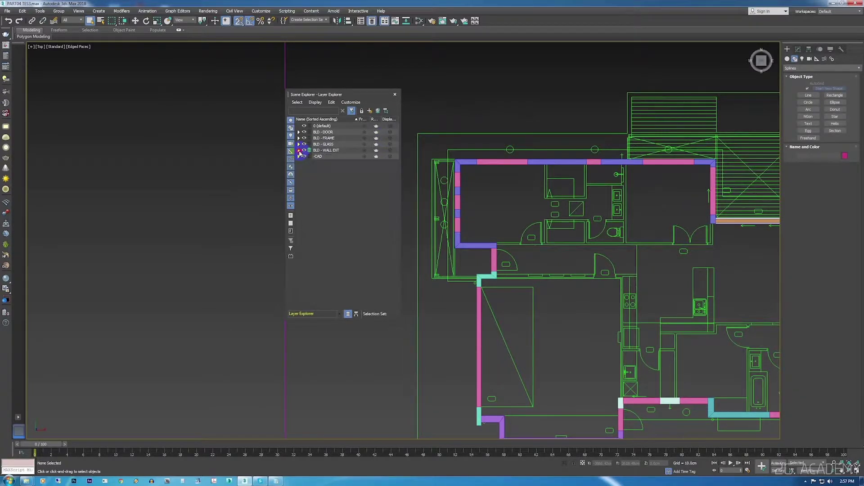
{"action": "left_click", "coordinate": [370, 111]}
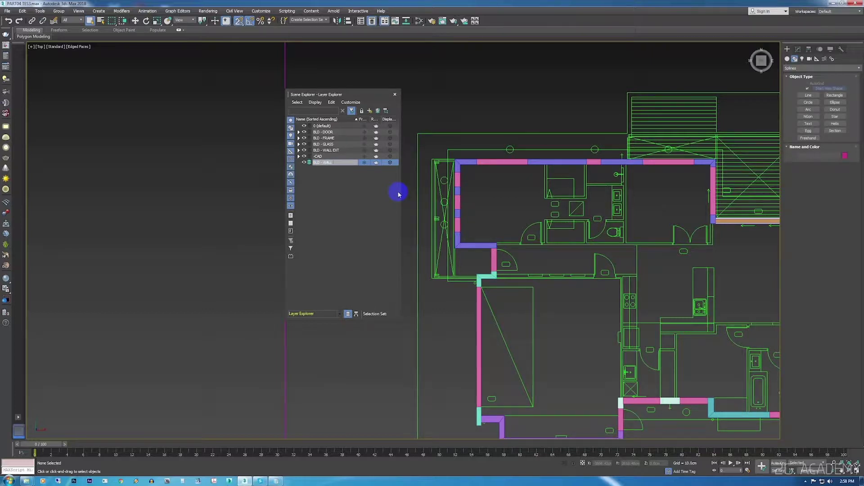
{"action": "type", "text": "BLD - WALL INT"}
Pan the floor plan into view and switch the viewport to plain wireframe.
{"action": "left_click", "coordinate": [396, 95]}
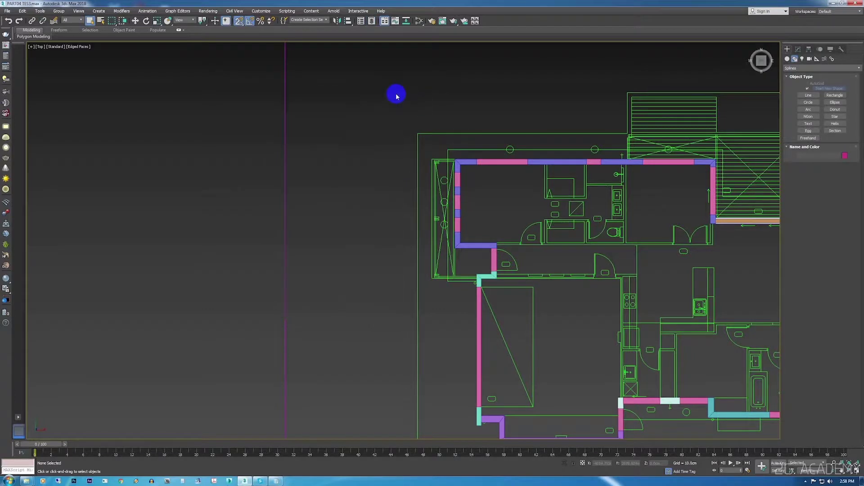
{"action": "middle_click_drag", "start_coordinate": [395, 92], "coordinate": [633, 169]}
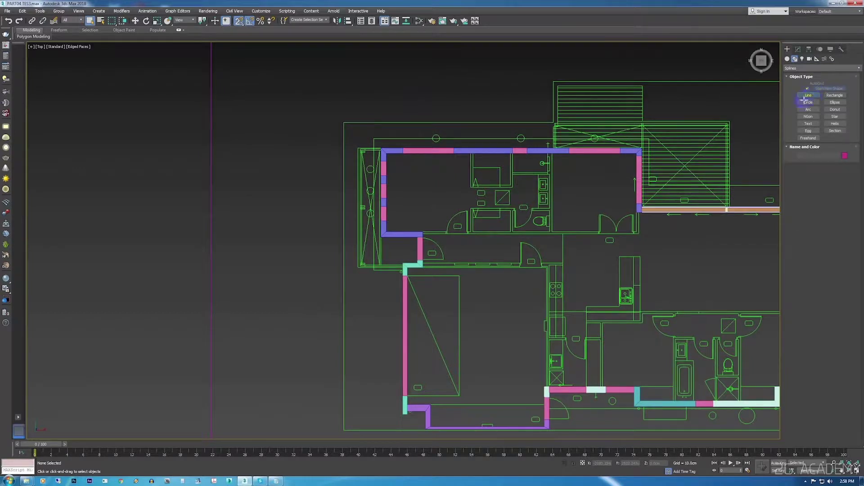
{"action": "left_click", "coordinate": [805, 99]}
{"action": "scroll", "coordinate": [443, 250], "scroll_direction": "up", "scroll_amount": 2}
{"action": "scroll", "coordinate": [433, 252], "scroll_direction": "up", "scroll_amount": 3}
{"action": "key", "text": "F3"}
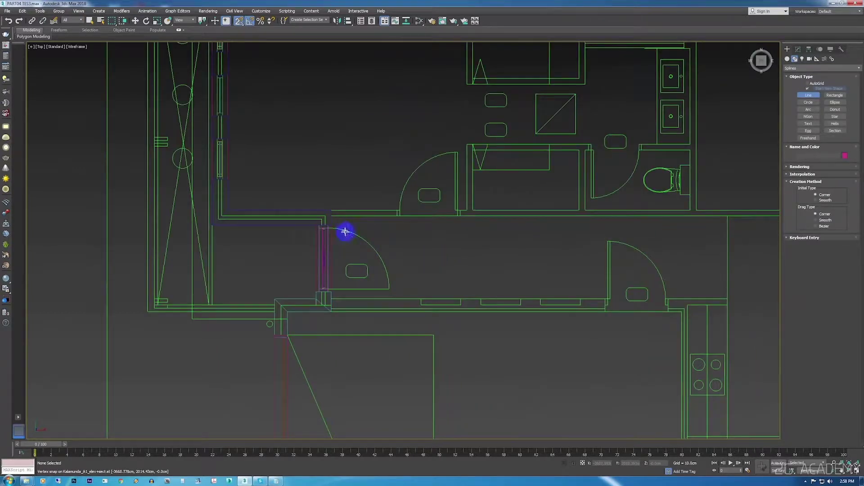
Draw a rectangle snapped to the wall endpoint beside the door.
{"action": "left_click", "coordinate": [836, 95]}
{"action": "scroll", "coordinate": [330, 207], "scroll_direction": "up", "scroll_amount": 5}
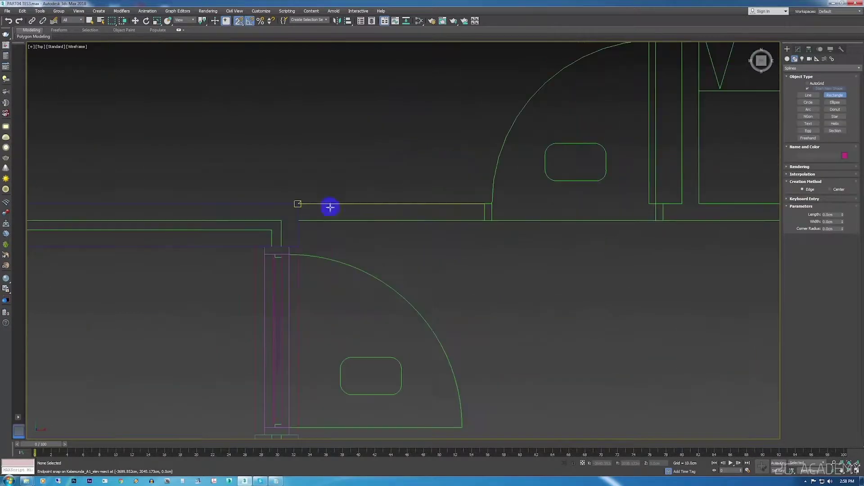
{"action": "mouse_move", "coordinate": [310, 199]}
{"action": "left_mouse_down"}
{"action": "mouse_move", "coordinate": [491, 224]}
{"action": "mouse_move", "coordinate": [483, 222]}
{"action": "left_mouse_up"}
{"action": "scroll", "coordinate": [483, 223], "scroll_direction": "down", "scroll_amount": 5}
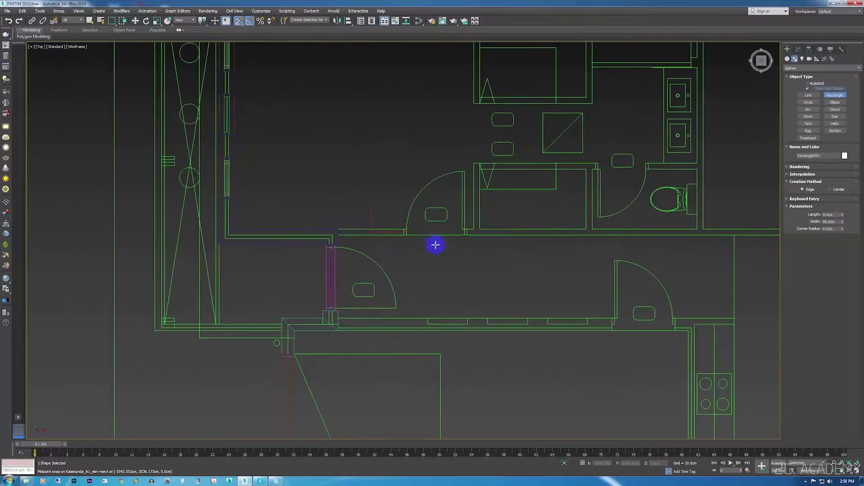
{"action": "scroll", "coordinate": [355, 238], "scroll_direction": "up", "scroll_amount": 3}
{"action": "mouse_move", "coordinate": [465, 275]}
{"action": "middle_mouse_down"}
{"action": "mouse_move", "coordinate": [388, 246]}
{"action": "mouse_move", "coordinate": [465, 247]}
{"action": "middle_mouse_up"}
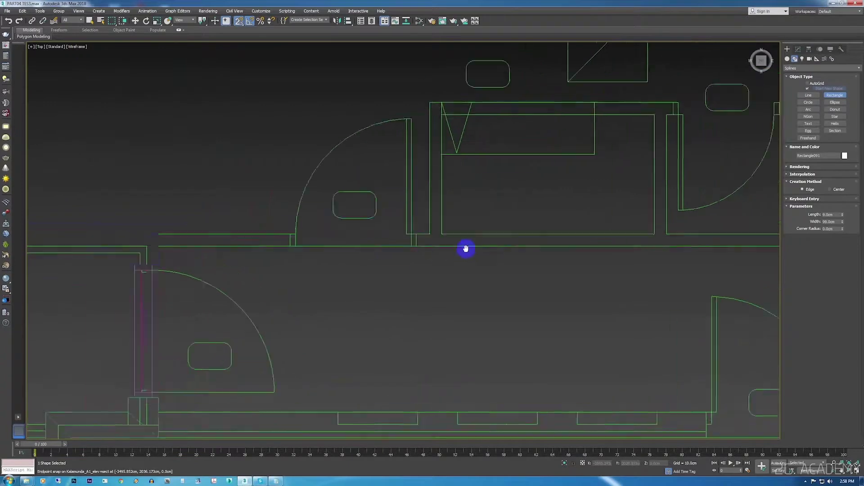
Start a line at the wall corner and trace it along the wall to its end.
{"action": "left_click", "coordinate": [817, 96]}
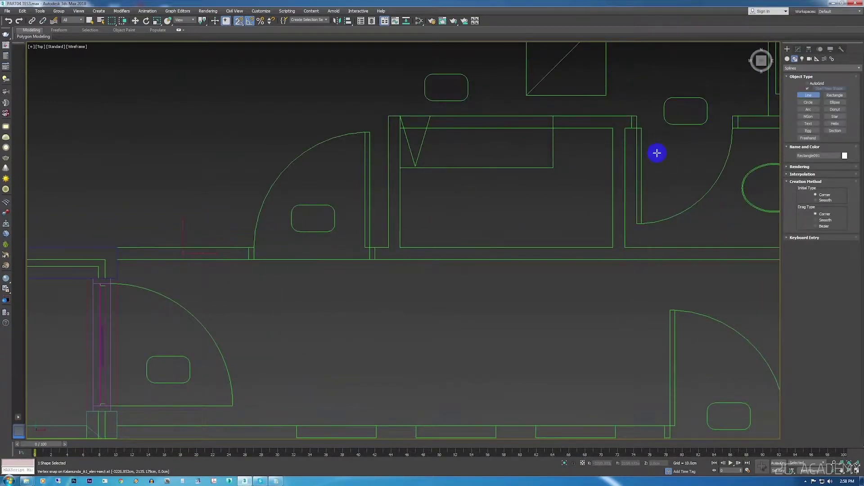
{"action": "scroll", "coordinate": [302, 254], "scroll_direction": "down", "scroll_amount": 3}
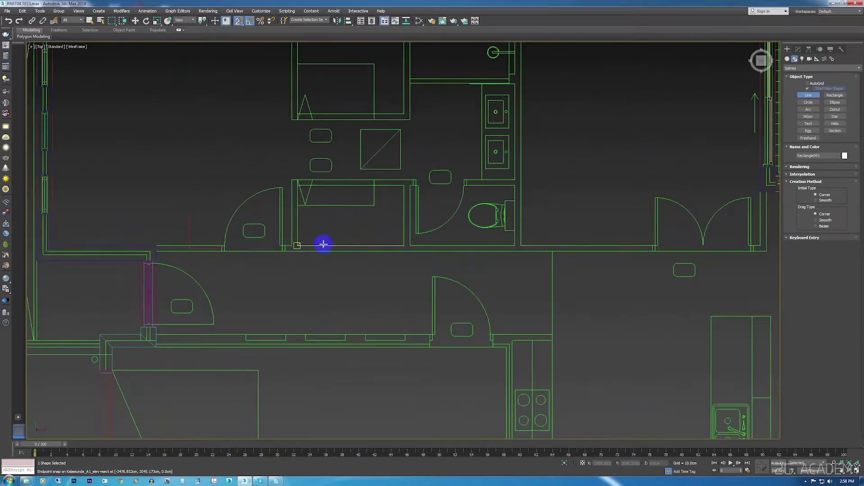
{"action": "scroll", "coordinate": [386, 285], "scroll_direction": "down", "scroll_amount": 1}
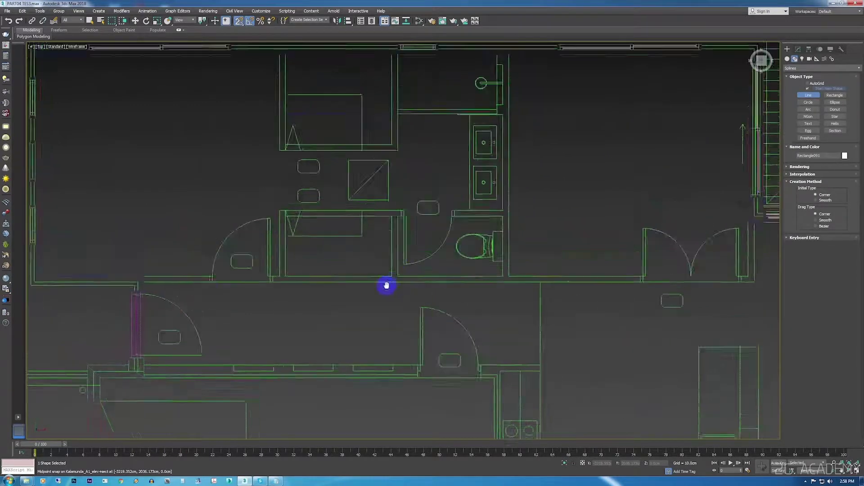
{"action": "scroll", "coordinate": [394, 282], "scroll_direction": "down", "scroll_amount": 1}
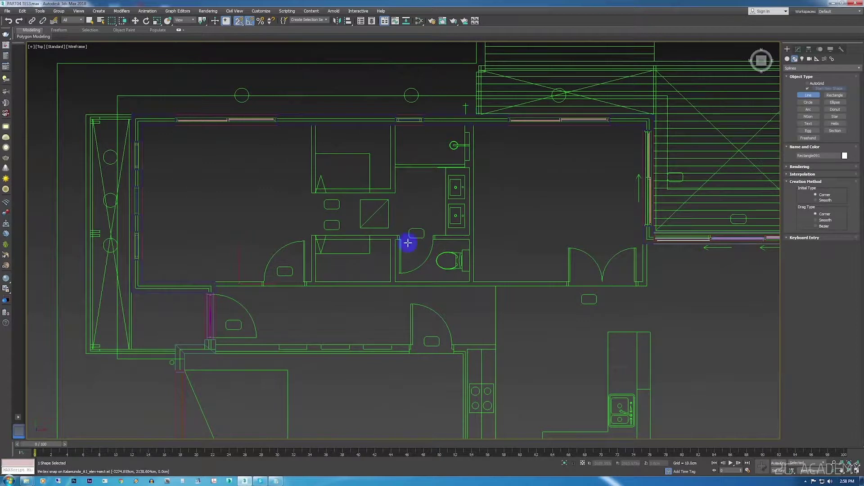
{"action": "scroll", "coordinate": [382, 271], "scroll_direction": "up", "scroll_amount": 5}
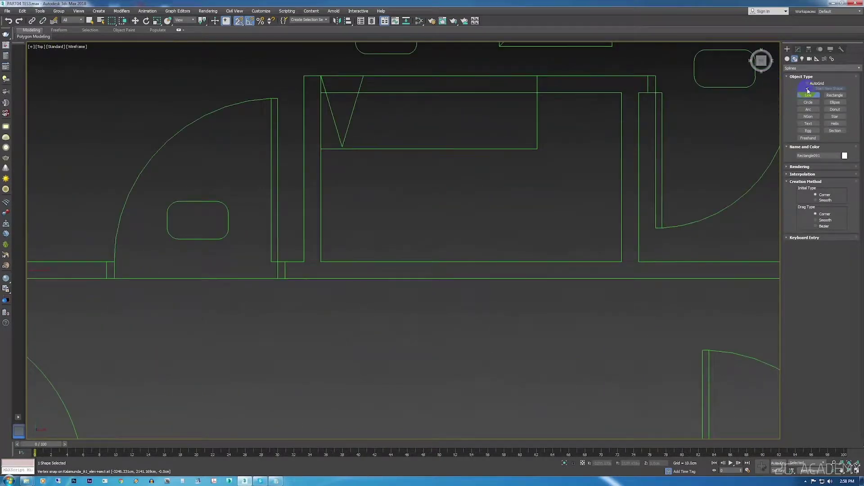
{"action": "scroll", "coordinate": [531, 183], "scroll_direction": "down", "scroll_amount": 2}
{"action": "scroll", "coordinate": [443, 227], "scroll_direction": "up", "scroll_amount": 2}
{"action": "scroll", "coordinate": [415, 222], "scroll_direction": "up", "scroll_amount": 2}
{"action": "left_click", "coordinate": [417, 200]}
{"action": "scroll", "coordinate": [418, 233], "scroll_direction": "down", "scroll_amount": 5}
{"action": "left_click", "coordinate": [423, 229]}
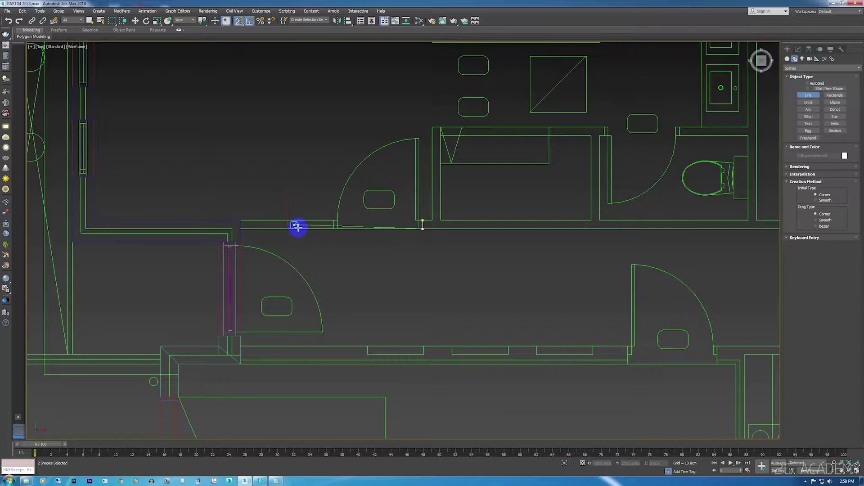
{"action": "middle_click_drag", "start_coordinate": [455, 244], "coordinate": [394, 249]}
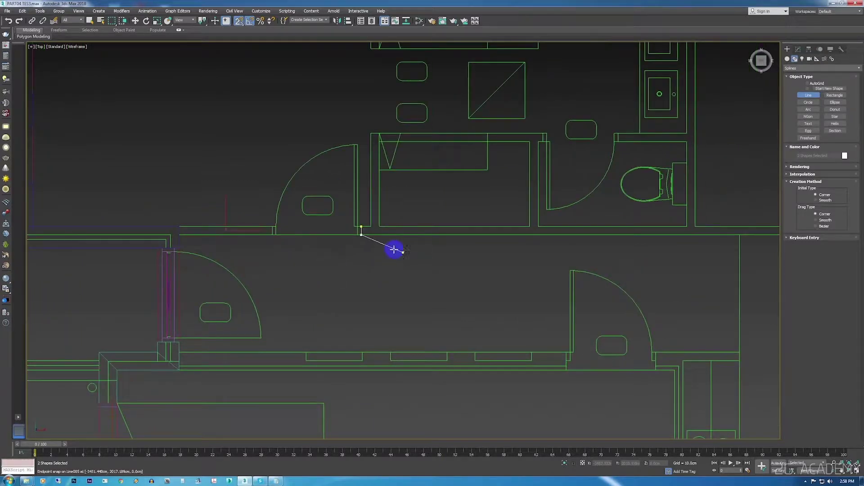
{"action": "scroll", "coordinate": [473, 252], "scroll_direction": "down", "scroll_amount": 3}
{"action": "scroll", "coordinate": [594, 255], "scroll_direction": "up", "scroll_amount": 5}
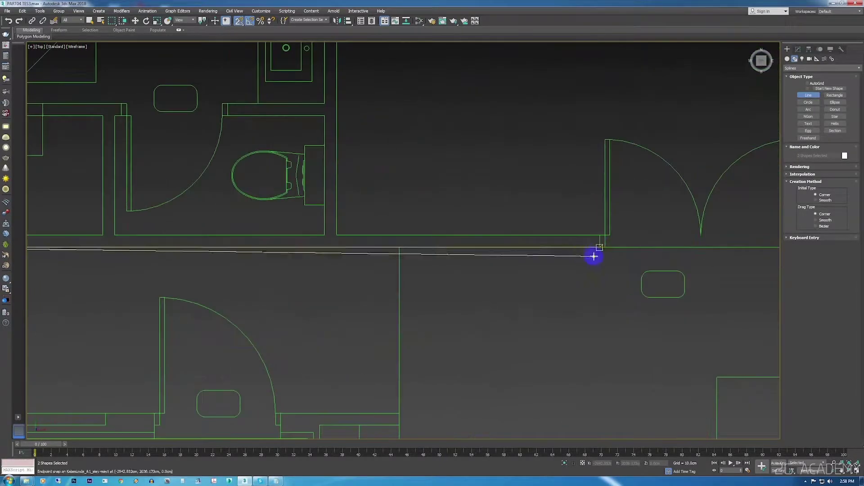
{"action": "left_click", "coordinate": [597, 237]}
Trace the next wall corners, undoing two misplaced vertices with Backspace.
{"action": "left_click", "coordinate": [336, 235]}
{"action": "scroll", "coordinate": [360, 225], "scroll_direction": "down", "scroll_amount": 2}
{"action": "scroll", "coordinate": [398, 194], "scroll_direction": "down", "scroll_amount": 2}
{"action": "scroll", "coordinate": [403, 167], "scroll_direction": "up", "scroll_amount": 4}
{"action": "scroll", "coordinate": [401, 135], "scroll_direction": "up", "scroll_amount": 2}
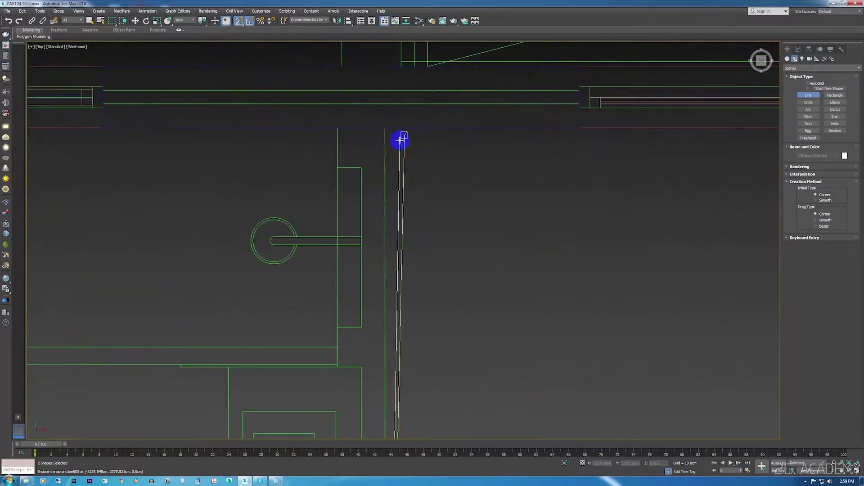
{"action": "left_click", "coordinate": [385, 129]}
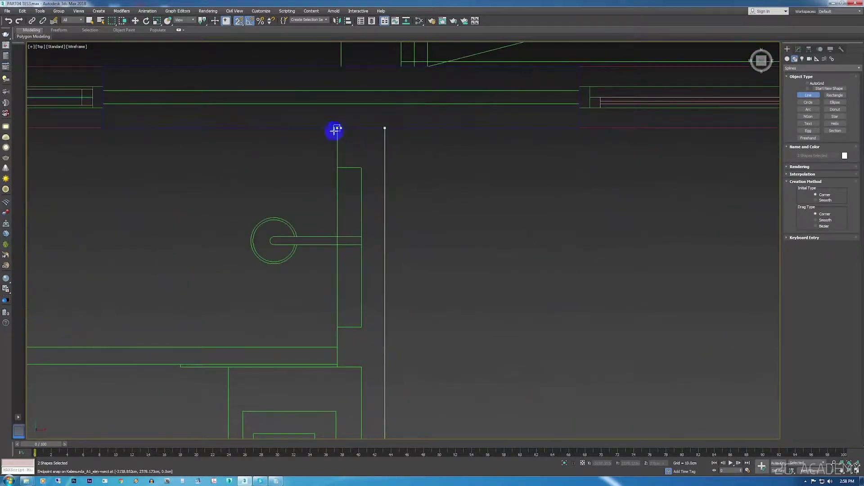
{"action": "left_click", "coordinate": [337, 129]}
{"action": "left_click", "coordinate": [331, 167]}
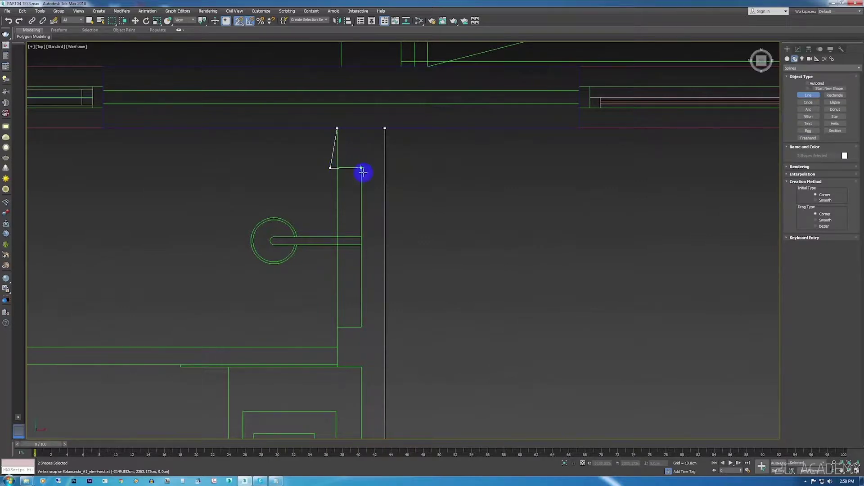
{"action": "key", "text": "BackSpace"}
{"action": "left_click", "coordinate": [337, 168]}
{"action": "left_click", "coordinate": [365, 175]}
{"action": "key", "text": "BackSpace"}
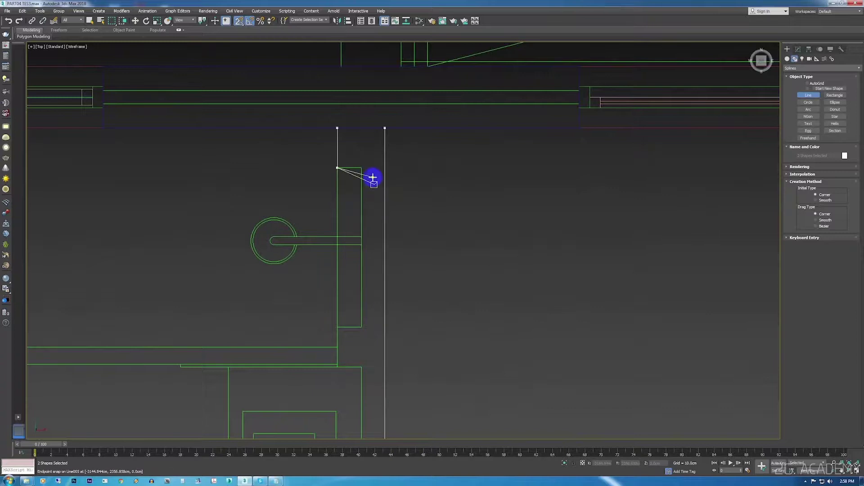
{"action": "left_click", "coordinate": [361, 168]}
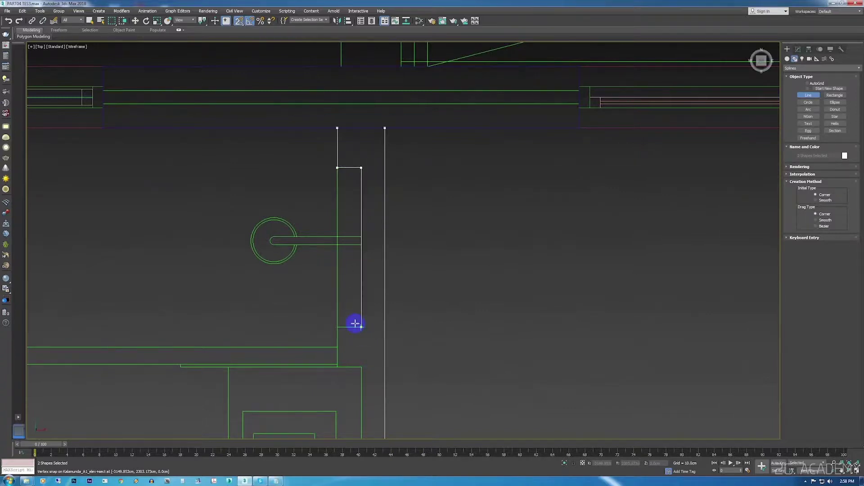
Trace the lower wall corners and the bottom-left corner of the bathroom outline.
{"action": "scroll", "coordinate": [345, 303], "scroll_direction": "down", "scroll_amount": 3}
{"action": "scroll", "coordinate": [346, 263], "scroll_direction": "up", "scroll_amount": 3}
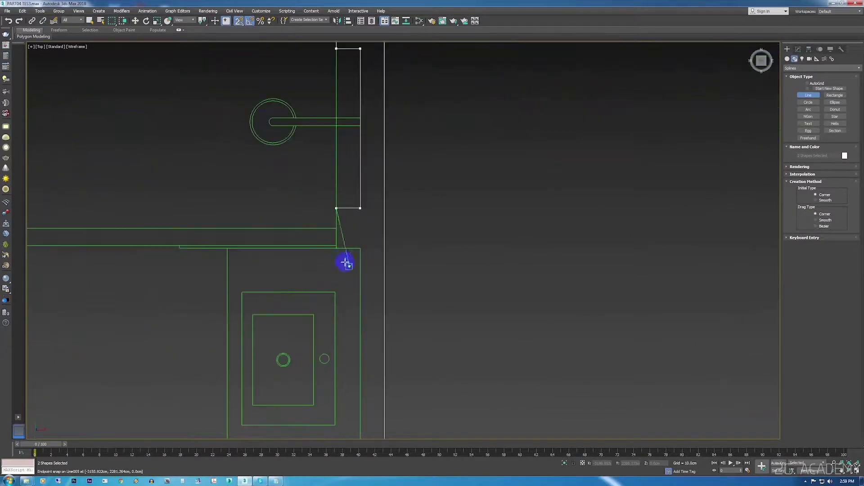
{"action": "left_click", "coordinate": [338, 253]}
{"action": "left_click", "coordinate": [361, 248]}
{"action": "scroll", "coordinate": [377, 189], "scroll_direction": "down", "scroll_amount": 3}
{"action": "scroll", "coordinate": [366, 270], "scroll_direction": "down", "scroll_amount": 1}
{"action": "scroll", "coordinate": [366, 293], "scroll_direction": "up", "scroll_amount": 4}
{"action": "left_click", "coordinate": [378, 263]}
{"action": "left_click", "coordinate": [188, 263]}
{"action": "left_click", "coordinate": [188, 287]}
{"action": "left_click", "coordinate": [380, 286]}
{"action": "scroll", "coordinate": [379, 284], "scroll_direction": "down", "scroll_amount": 3}
{"action": "scroll", "coordinate": [405, 272], "scroll_direction": "down", "scroll_amount": 2}
{"action": "scroll", "coordinate": [404, 241], "scroll_direction": "up", "scroll_amount": 3}
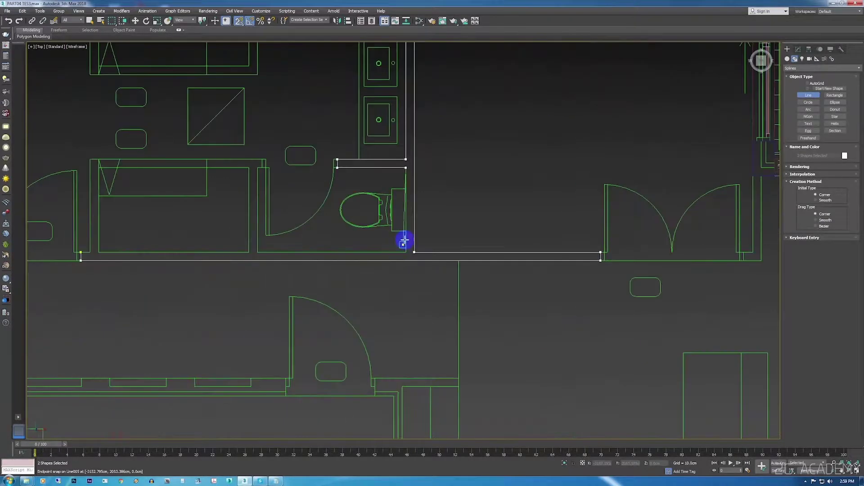
{"action": "left_click", "coordinate": [406, 252]}
{"action": "middle_click_drag", "start_coordinate": [252, 250], "coordinate": [290, 265]}
{"action": "left_click", "coordinate": [296, 265]}
Place the final wall corners and close the outline on its first vertex.
{"action": "scroll", "coordinate": [292, 182], "scroll_direction": "up", "scroll_amount": 4}
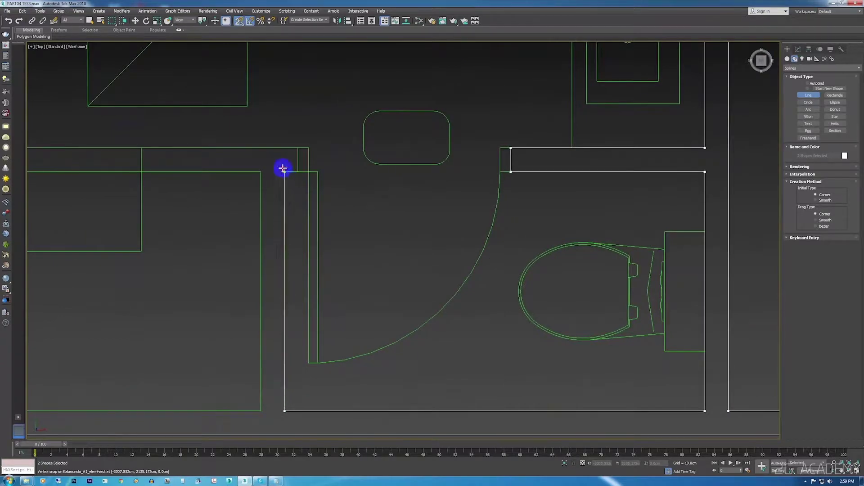
{"action": "left_click", "coordinate": [297, 172]}
{"action": "left_click", "coordinate": [297, 148]}
{"action": "scroll", "coordinate": [385, 214], "scroll_direction": "down", "scroll_amount": 4}
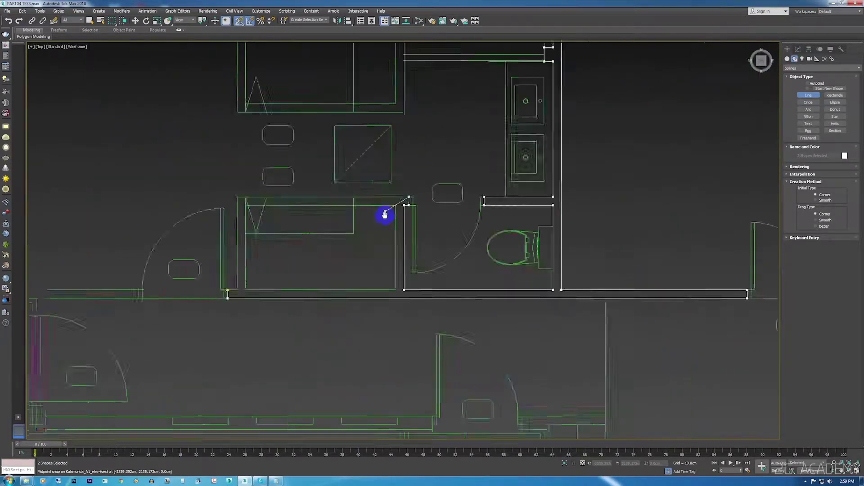
{"action": "scroll", "coordinate": [353, 209], "scroll_direction": "up", "scroll_amount": 4}
{"action": "scroll", "coordinate": [464, 207], "scroll_direction": "down", "scroll_amount": 3}
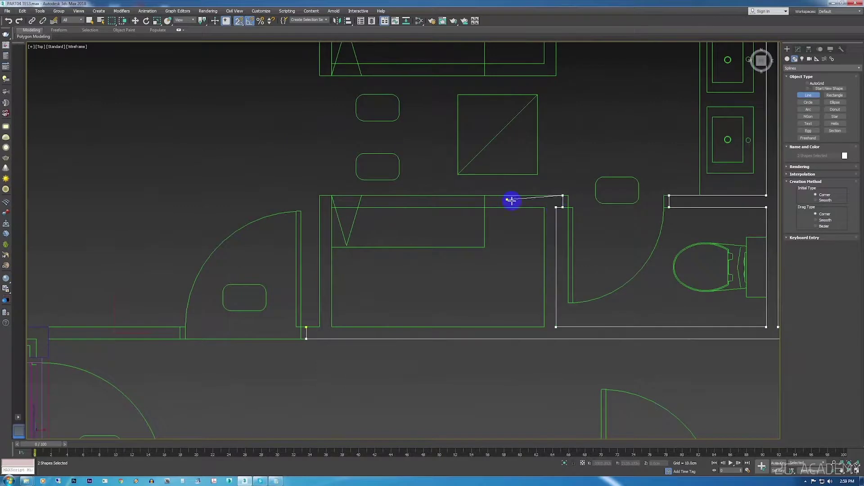
{"action": "left_click", "coordinate": [484, 195]}
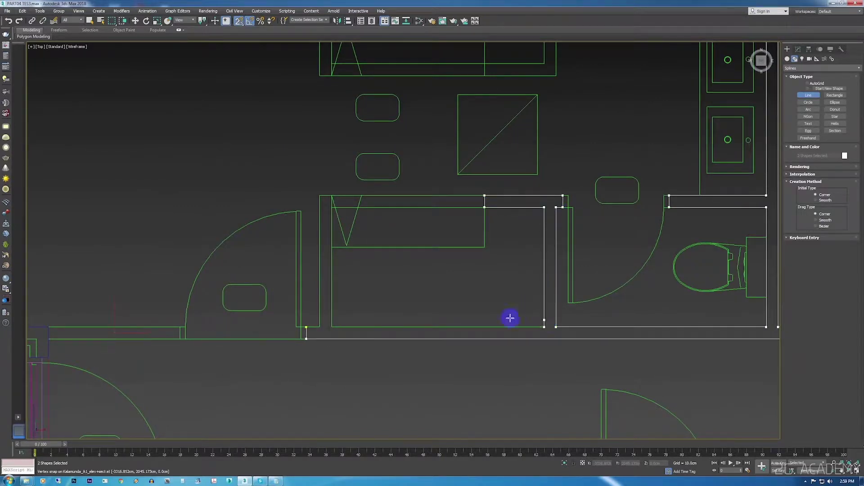
{"action": "left_click", "coordinate": [332, 327]}
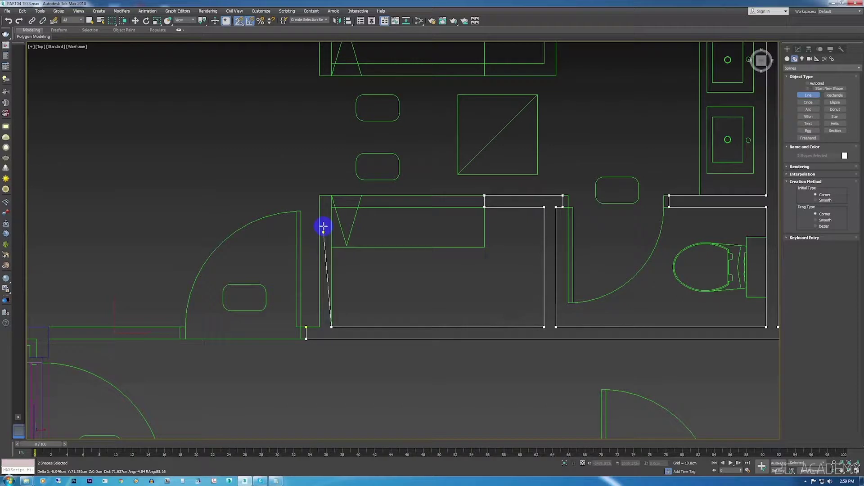
{"action": "left_click", "coordinate": [320, 195]}
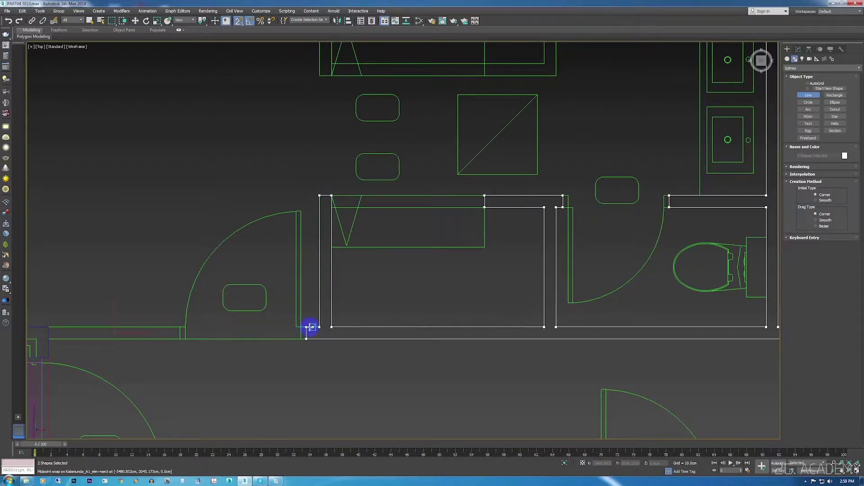
{"action": "left_click", "coordinate": [307, 327]}
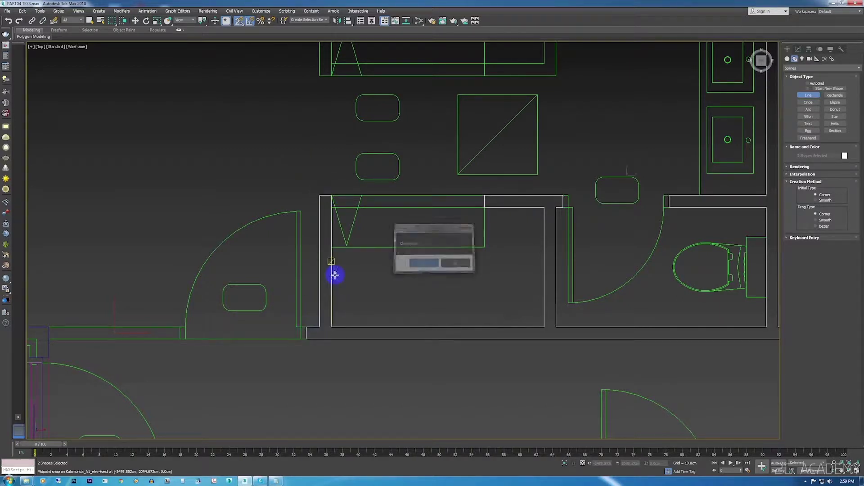
{"action": "left_click", "coordinate": [412, 259]}
{"action": "scroll", "coordinate": [398, 268], "scroll_direction": "down", "scroll_amount": 5}
Draw a rectangle spanning the left wall.
{"action": "scroll", "coordinate": [383, 167], "scroll_direction": "up", "scroll_amount": 3}
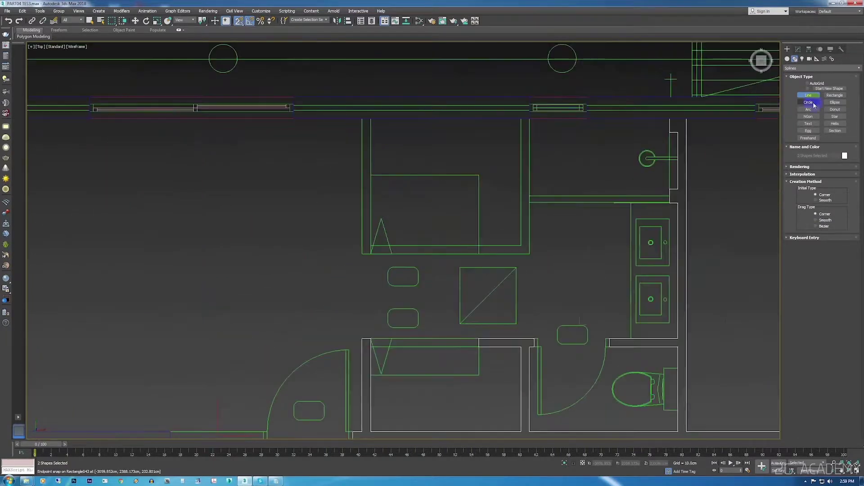
{"action": "left_click", "coordinate": [835, 95]}
{"action": "left_click_drag", "start_coordinate": [361, 118], "coordinate": [369, 255]}
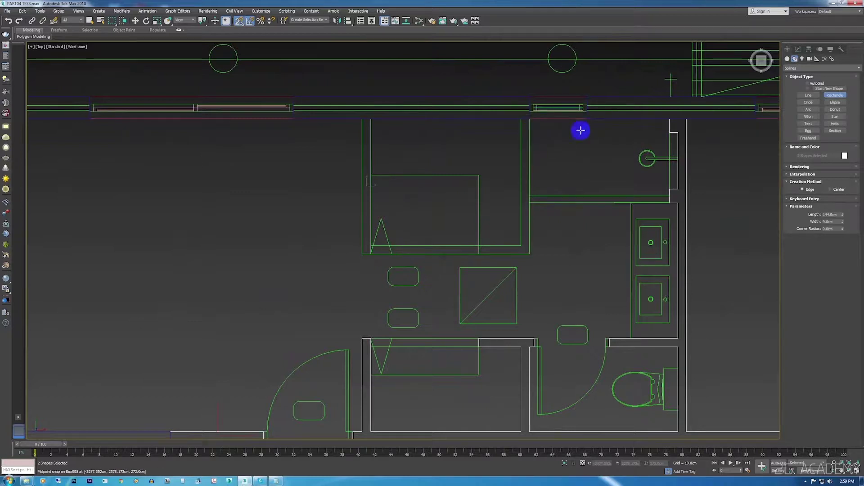
Trace the upper bedroom partition wall with a line and close it.
{"action": "left_click", "coordinate": [813, 94]}
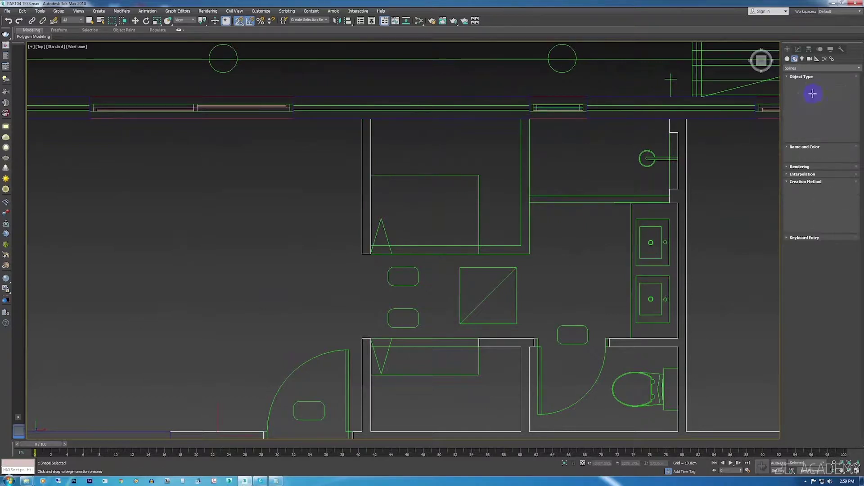
{"action": "left_click", "coordinate": [521, 122]}
{"action": "scroll", "coordinate": [515, 247], "scroll_direction": "up", "scroll_amount": 2}
{"action": "left_click", "coordinate": [523, 245]}
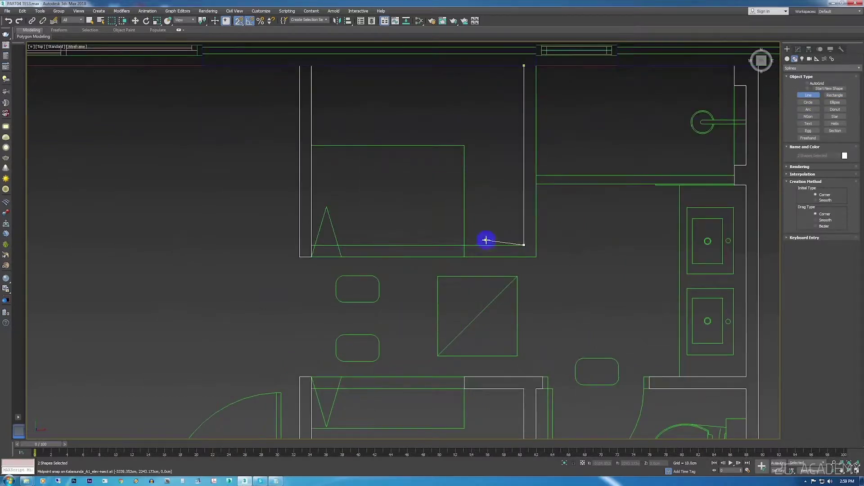
{"action": "left_click", "coordinate": [464, 257]}
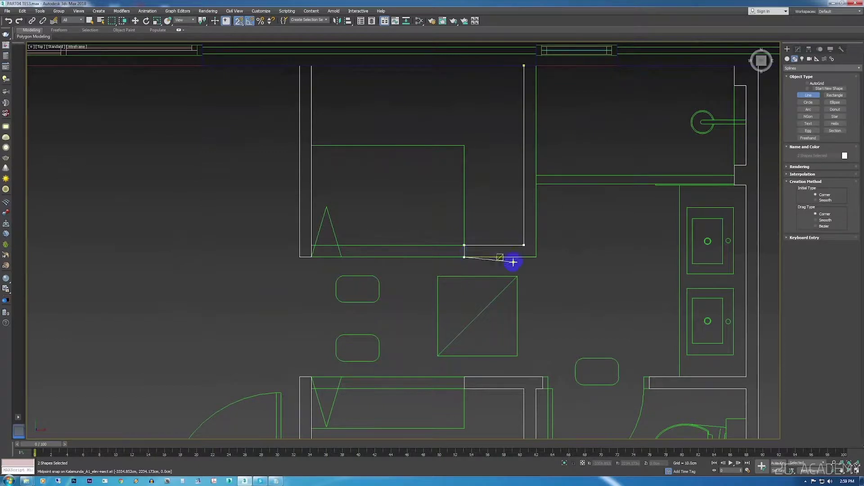
{"action": "left_click", "coordinate": [536, 257]}
{"action": "middle_click_drag", "start_coordinate": [536, 261], "coordinate": [516, 155]}
{"action": "left_click", "coordinate": [507, 151]}
{"action": "key", "text": "Return"}
Draw a rectangle along the lower corridor wall between its two ends.
{"action": "middle_click_drag", "start_coordinate": [565, 188], "coordinate": [543, 182]}
{"action": "scroll", "coordinate": [499, 162], "scroll_direction": "down", "scroll_amount": 3}
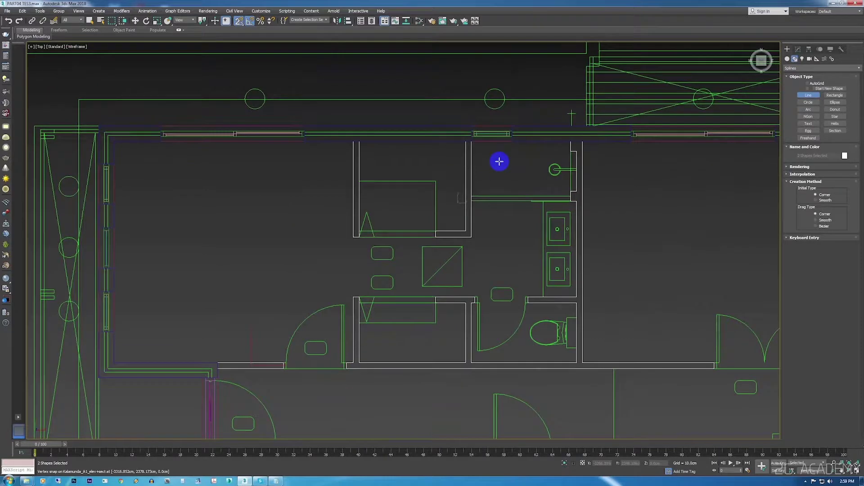
{"action": "scroll", "coordinate": [524, 199], "scroll_direction": "down", "scroll_amount": 2}
{"action": "scroll", "coordinate": [498, 266], "scroll_direction": "up", "scroll_amount": 5}
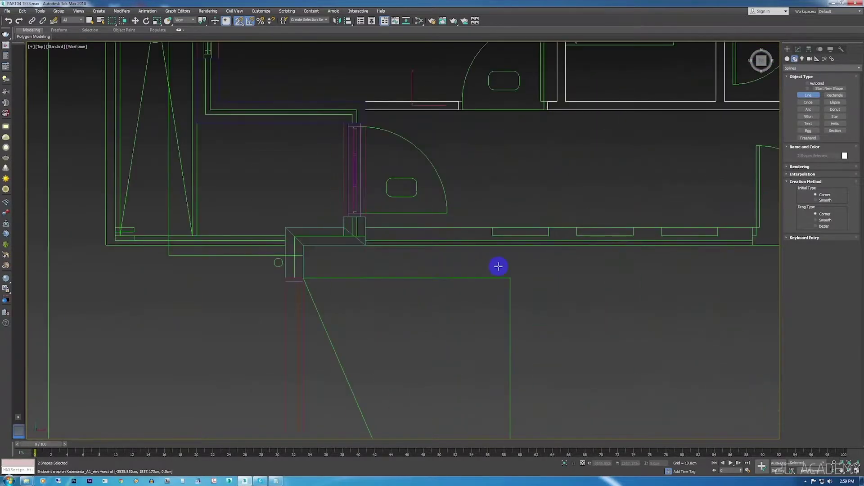
{"action": "middle_click_drag", "start_coordinate": [635, 218], "coordinate": [488, 212]}
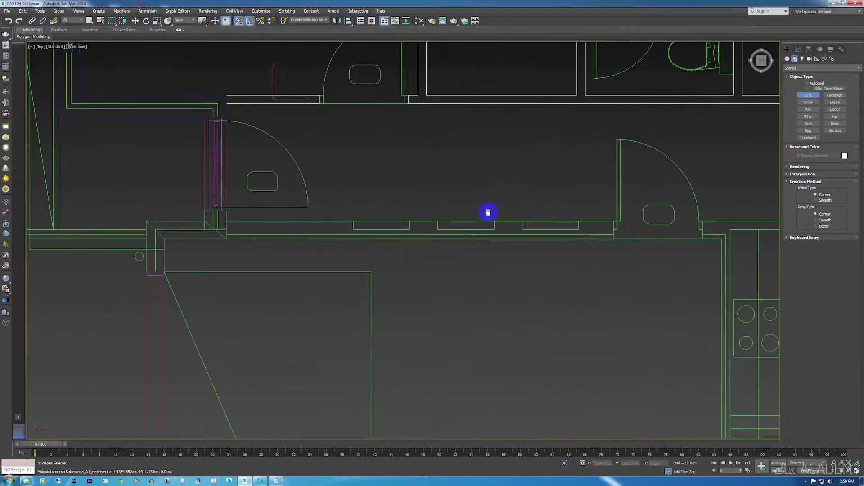
{"action": "left_click", "coordinate": [834, 95]}
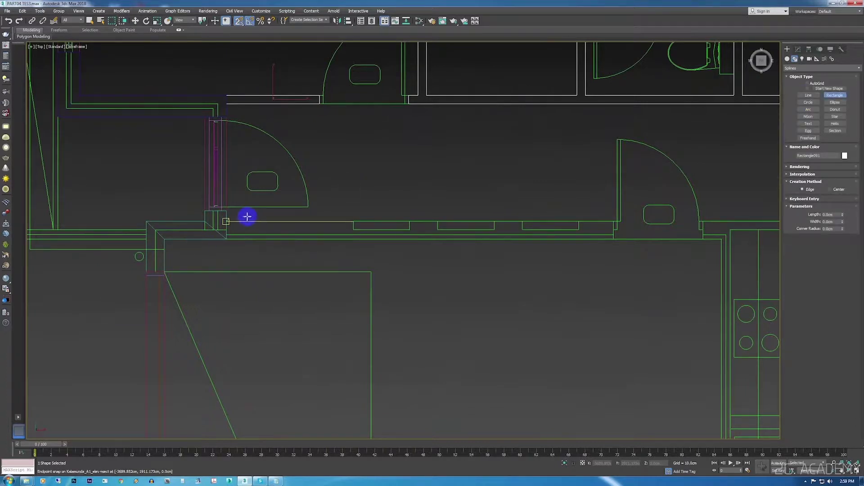
{"action": "left_click_drag", "start_coordinate": [226, 239], "coordinate": [610, 222]}
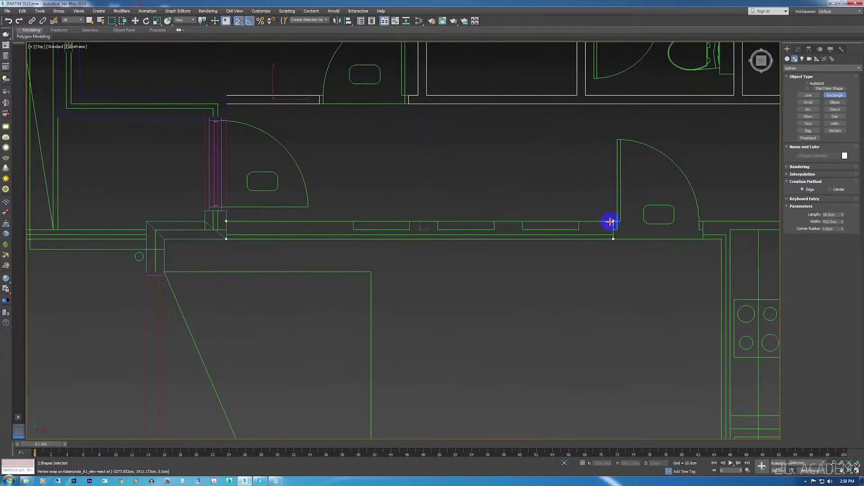
{"action": "middle_click_drag", "start_coordinate": [612, 221], "coordinate": [407, 228]}
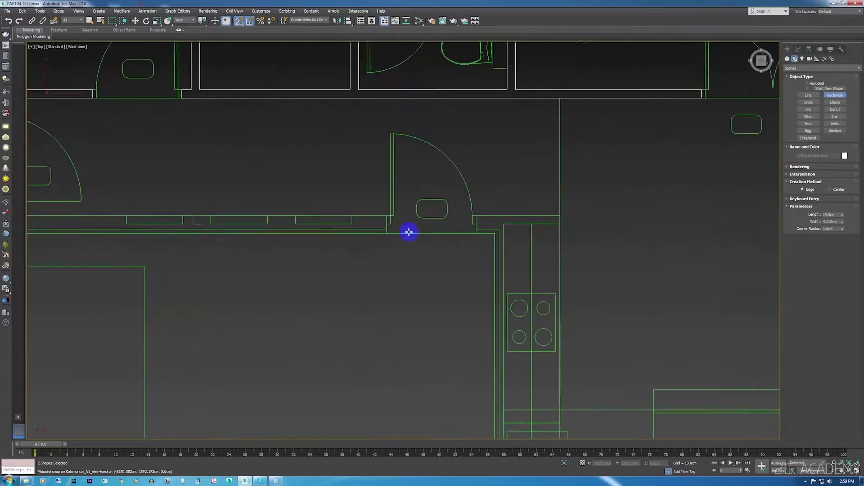
{"action": "left_click", "coordinate": [808, 95]}
{"action": "scroll", "coordinate": [482, 214], "scroll_direction": "up", "scroll_amount": 5}
Start the wall line near the door and place corners at the lower and upper wall corners.
{"action": "left_click", "coordinate": [482, 201]}
{"action": "scroll", "coordinate": [498, 248], "scroll_direction": "down", "scroll_amount": 3}
{"action": "scroll", "coordinate": [480, 288], "scroll_direction": "up", "scroll_amount": 4}
{"action": "scroll", "coordinate": [480, 288], "scroll_direction": "up", "scroll_amount": 2}
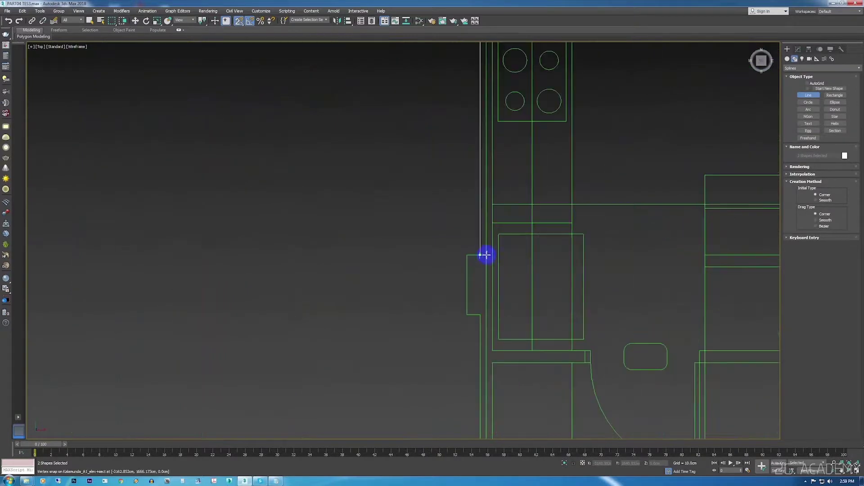
{"action": "scroll", "coordinate": [433, 256], "scroll_direction": "down", "scroll_amount": 3}
{"action": "scroll", "coordinate": [448, 295], "scroll_direction": "down", "scroll_amount": 2}
{"action": "scroll", "coordinate": [455, 299], "scroll_direction": "up", "scroll_amount": 5}
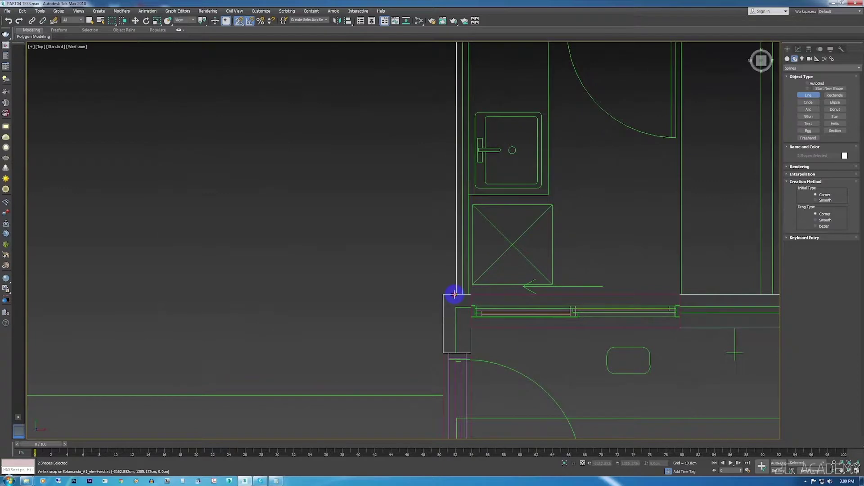
{"action": "scroll", "coordinate": [454, 295], "scroll_direction": "up", "scroll_amount": 5}
{"action": "scroll", "coordinate": [459, 296], "scroll_direction": "down", "scroll_amount": 3}
{"action": "scroll", "coordinate": [452, 303], "scroll_direction": "down", "scroll_amount": 4}
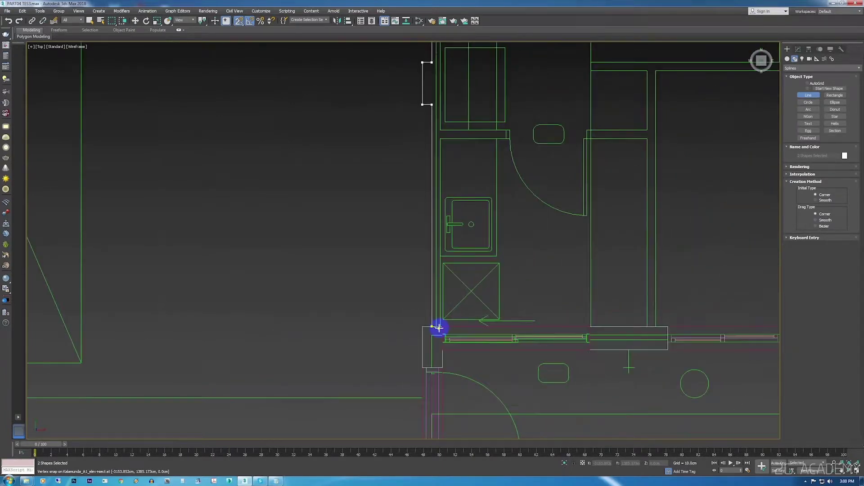
{"action": "scroll", "coordinate": [439, 327], "scroll_direction": "up", "scroll_amount": 4}
{"action": "left_click", "coordinate": [442, 325]}
{"action": "scroll", "coordinate": [429, 259], "scroll_direction": "down", "scroll_amount": 2}
{"action": "scroll", "coordinate": [428, 263], "scroll_direction": "up", "scroll_amount": 2}
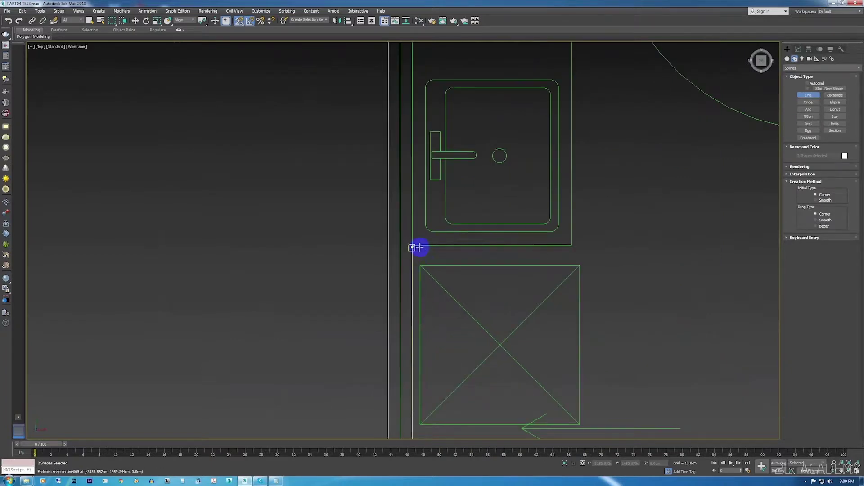
{"action": "middle_click_drag", "start_coordinate": [419, 247], "coordinate": [407, 347]}
{"action": "scroll", "coordinate": [405, 356], "scroll_direction": "down", "scroll_amount": 3}
{"action": "scroll", "coordinate": [407, 272], "scroll_direction": "up", "scroll_amount": 2}
{"action": "scroll", "coordinate": [391, 182], "scroll_direction": "up", "scroll_amount": 1}
{"action": "left_click", "coordinate": [391, 169]}
Remove a misplaced corner, trace the remaining shower-wall corners, and close on the start point.
{"action": "middle_click_drag", "start_coordinate": [518, 200], "coordinate": [492, 253]}
{"action": "key", "text": "BackSpace"}
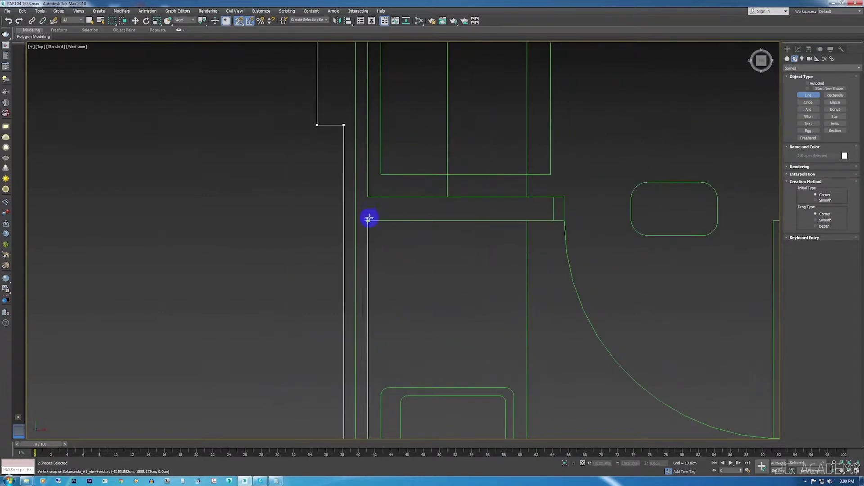
{"action": "left_click", "coordinate": [369, 221]}
{"action": "left_click", "coordinate": [552, 197]}
{"action": "left_click", "coordinate": [364, 194]}
{"action": "scroll", "coordinate": [393, 266], "scroll_direction": "down", "scroll_amount": 3}
{"action": "scroll", "coordinate": [400, 199], "scroll_direction": "up", "scroll_amount": 2}
{"action": "scroll", "coordinate": [399, 198], "scroll_direction": "up", "scroll_amount": 2}
{"action": "scroll", "coordinate": [376, 195], "scroll_direction": "up", "scroll_amount": 1}
{"action": "scroll", "coordinate": [376, 195], "scroll_direction": "down", "scroll_amount": 3}
{"action": "middle_click_drag", "start_coordinate": [376, 195], "coordinate": [399, 328]}
{"action": "scroll", "coordinate": [376, 247], "scroll_direction": "down", "scroll_amount": 2}
{"action": "scroll", "coordinate": [384, 174], "scroll_direction": "up", "scroll_amount": 4}
{"action": "scroll", "coordinate": [385, 174], "scroll_direction": "up", "scroll_amount": 2}
{"action": "left_click", "coordinate": [382, 169]}
{"action": "left_click", "coordinate": [530, 165]}
{"action": "left_click", "coordinate": [530, 141]}
{"action": "left_click", "coordinate": [293, 141]}
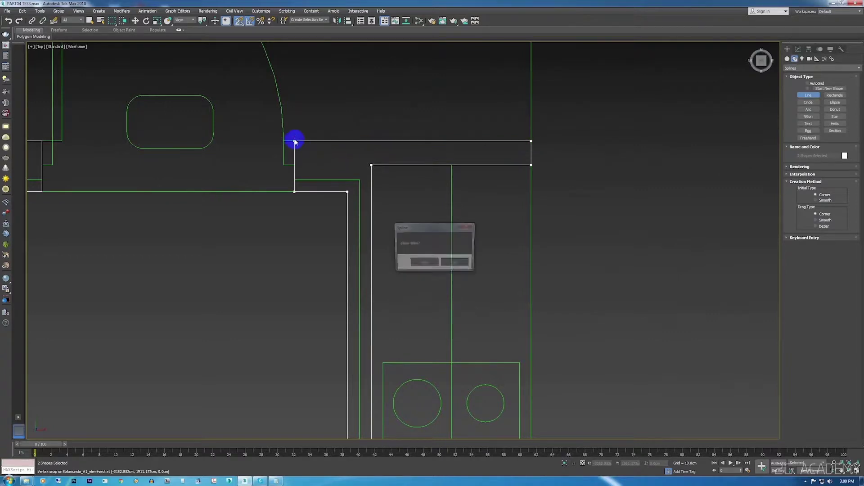
Start the long interior wall outline at the bottom wall and snap its first corners.
{"action": "left_click", "coordinate": [422, 258]}
{"action": "scroll", "coordinate": [427, 199], "scroll_direction": "down", "scroll_amount": 4}
{"action": "scroll", "coordinate": [427, 199], "scroll_direction": "down", "scroll_amount": 4}
{"action": "scroll", "coordinate": [446, 314], "scroll_direction": "up", "scroll_amount": 4}
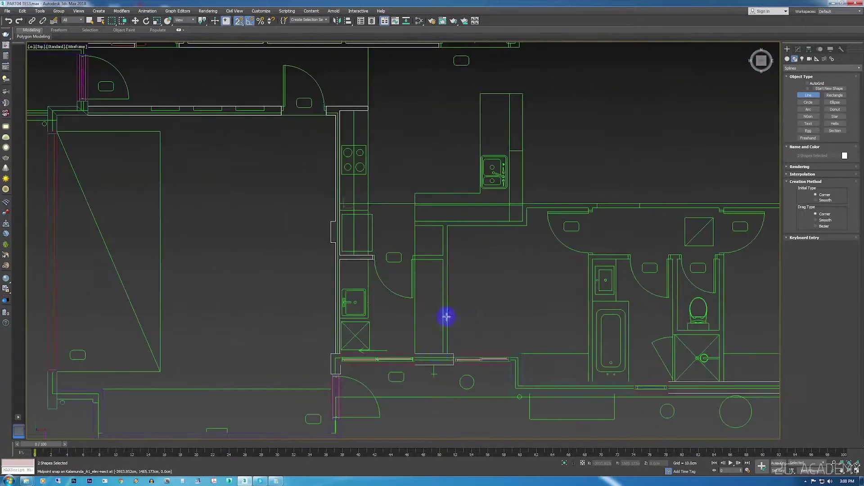
{"action": "scroll", "coordinate": [433, 315], "scroll_direction": "up", "scroll_amount": 2}
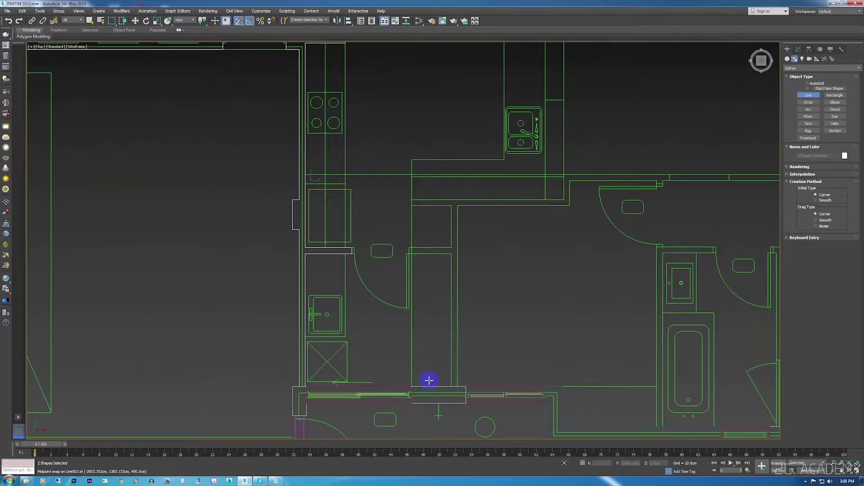
{"action": "scroll", "coordinate": [450, 385], "scroll_direction": "up", "scroll_amount": 3}
{"action": "scroll", "coordinate": [453, 389], "scroll_direction": "up", "scroll_amount": 2}
{"action": "left_click", "coordinate": [452, 390]}
{"action": "scroll", "coordinate": [447, 331], "scroll_direction": "down", "scroll_amount": 4}
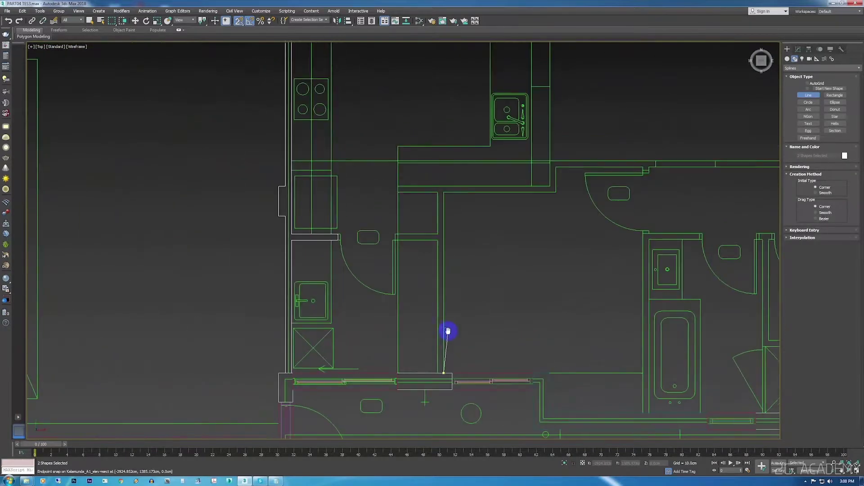
{"action": "scroll", "coordinate": [448, 171], "scroll_direction": "up", "scroll_amount": 2}
{"action": "left_click", "coordinate": [442, 198]}
{"action": "left_click", "coordinate": [601, 199]}
{"action": "left_click", "coordinate": [601, 164]}
{"action": "scroll", "coordinate": [607, 168], "scroll_direction": "up", "scroll_amount": 2}
{"action": "scroll", "coordinate": [441, 201], "scroll_direction": "up", "scroll_amount": 2}
{"action": "left_click", "coordinate": [578, 198]}
{"action": "left_click", "coordinate": [577, 207]}
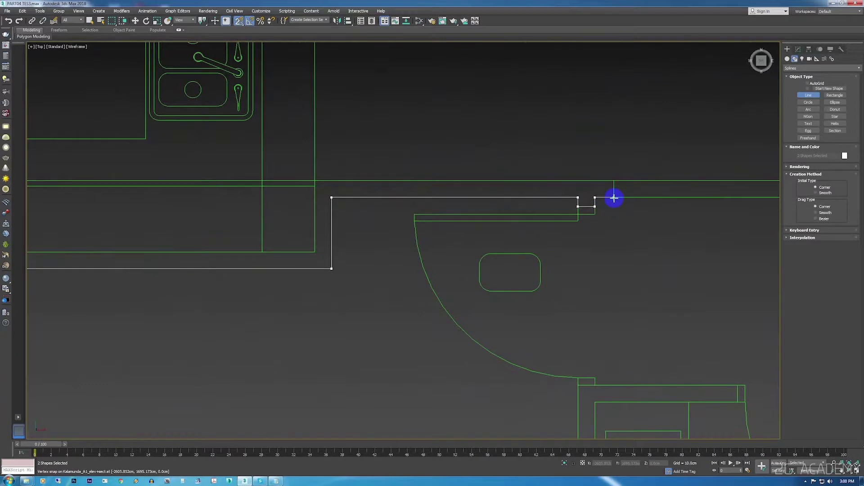
{"action": "scroll", "coordinate": [432, 239], "scroll_direction": "down", "scroll_amount": 1}
{"action": "scroll", "coordinate": [432, 239], "scroll_direction": "down", "scroll_amount": 2}
{"action": "scroll", "coordinate": [431, 236], "scroll_direction": "down", "scroll_amount": 2}
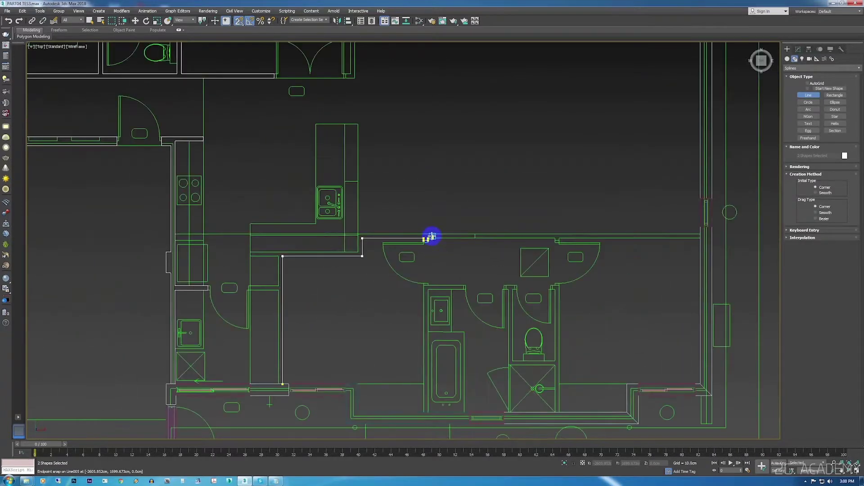
{"action": "scroll", "coordinate": [431, 236], "scroll_direction": "up", "scroll_amount": 2}
{"action": "left_click", "coordinate": [432, 229]}
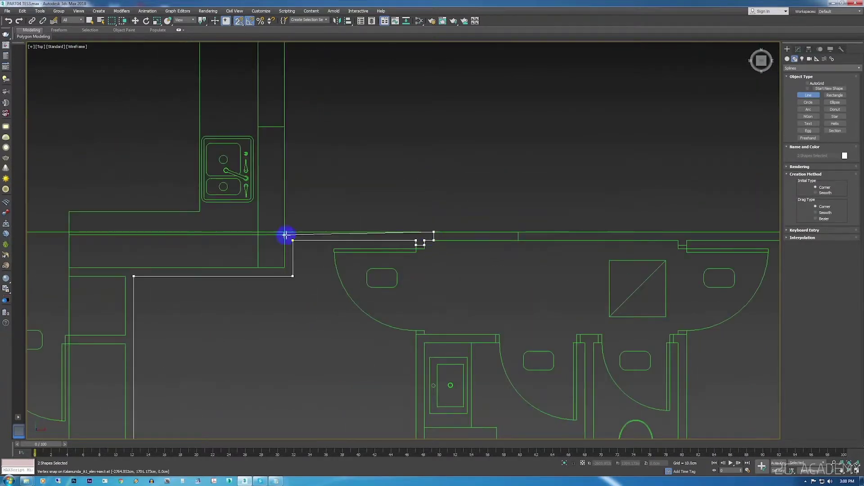
Continue the long wall outline toward the kitchen, fix a misplaced corner, and close it.
{"action": "middle_click_drag", "start_coordinate": [285, 235], "coordinate": [325, 227]}
{"action": "scroll", "coordinate": [324, 224], "scroll_direction": "up", "scroll_amount": 2}
{"action": "left_click", "coordinate": [325, 292]}
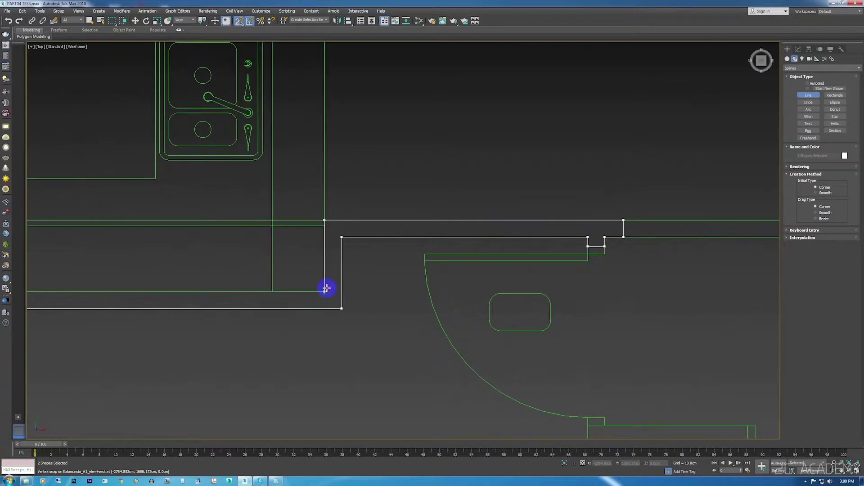
{"action": "scroll", "coordinate": [310, 293], "scroll_direction": "down", "scroll_amount": 4}
{"action": "scroll", "coordinate": [392, 266], "scroll_direction": "up", "scroll_amount": 2}
{"action": "scroll", "coordinate": [316, 265], "scroll_direction": "up", "scroll_amount": 2}
{"action": "left_click", "coordinate": [315, 266]}
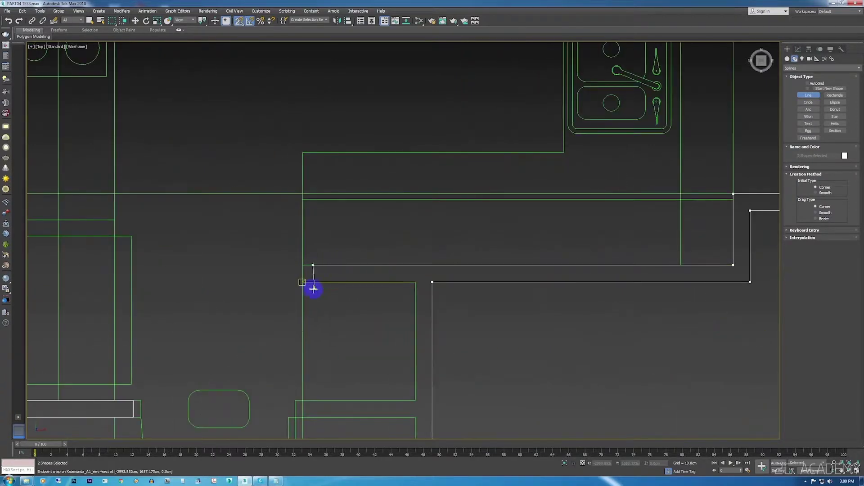
{"action": "key", "text": "BackSpace"}
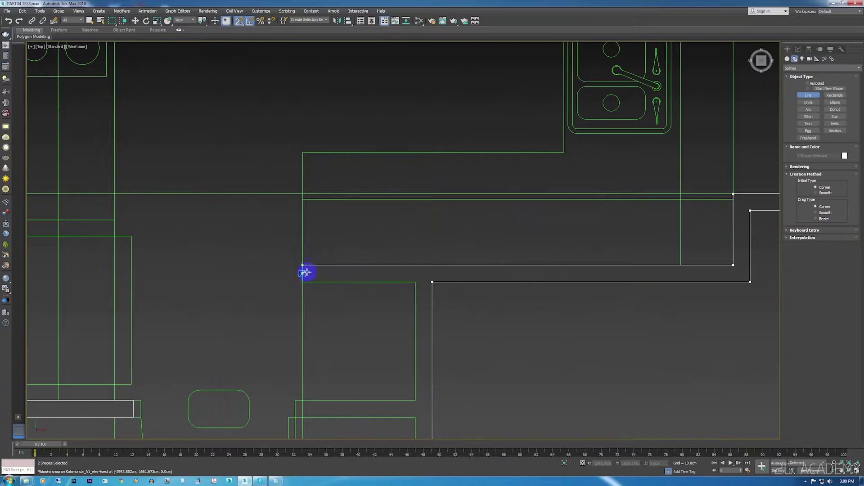
{"action": "left_click", "coordinate": [306, 282]}
{"action": "middle_click_drag", "start_coordinate": [417, 378], "coordinate": [457, 266]}
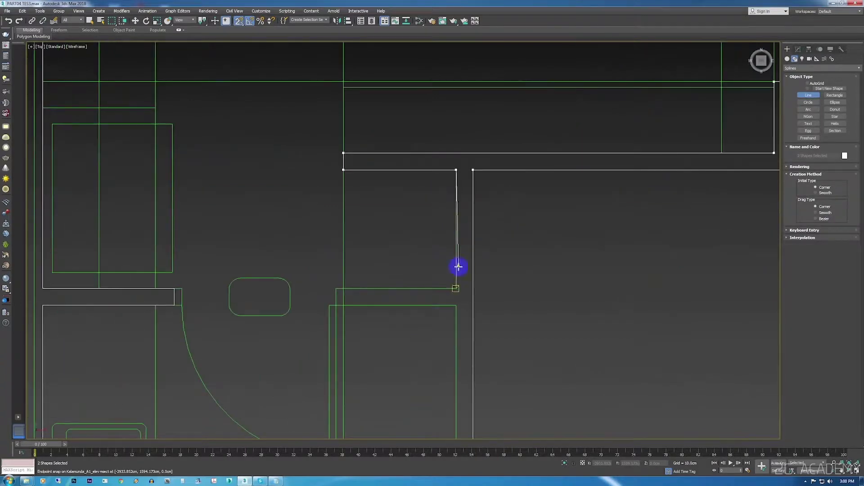
{"action": "left_click", "coordinate": [456, 288]}
{"action": "left_click", "coordinate": [344, 288]}
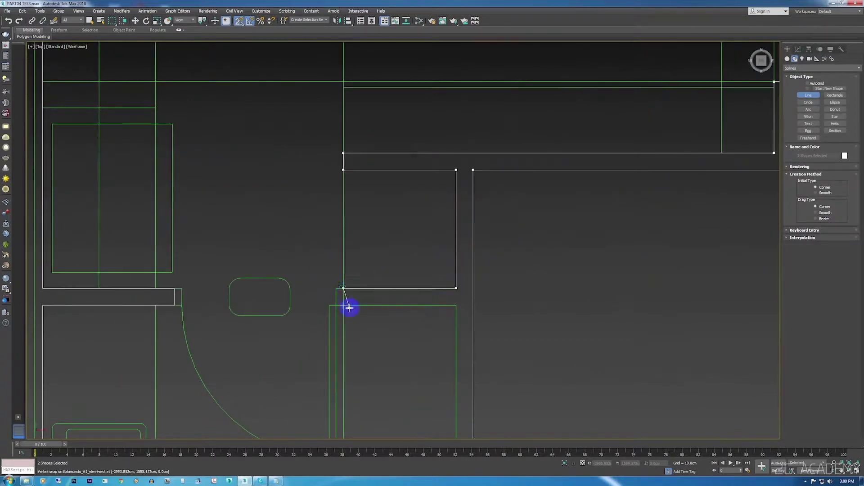
{"action": "left_click", "coordinate": [346, 307]}
{"action": "left_click", "coordinate": [455, 308]}
{"action": "scroll", "coordinate": [455, 309], "scroll_direction": "down", "scroll_amount": 3}
{"action": "middle_click_drag", "start_coordinate": [453, 419], "coordinate": [453, 317]}
{"action": "scroll", "coordinate": [453, 316], "scroll_direction": "up", "scroll_amount": 2}
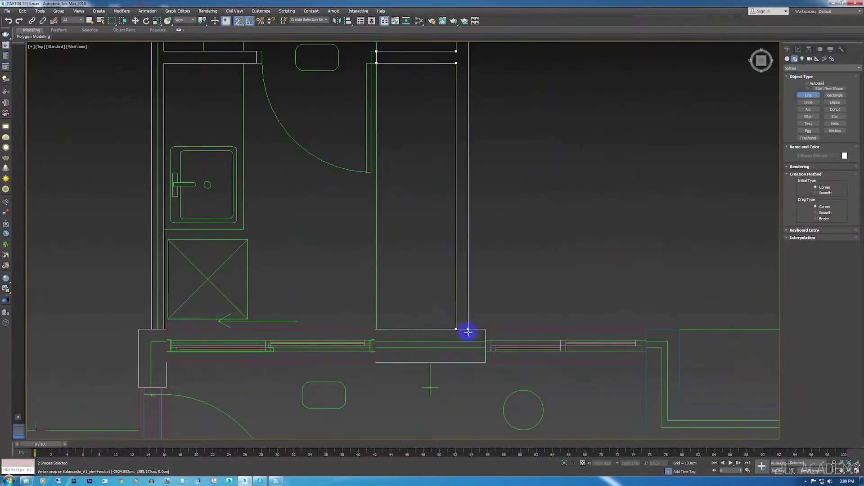
{"action": "left_click", "coordinate": [468, 331]}
{"action": "key", "text": "Return"}
Trace the short bathroom wall beside the bath and sink as a closed outline.
{"action": "scroll", "coordinate": [498, 286], "scroll_direction": "down", "scroll_amount": 3}
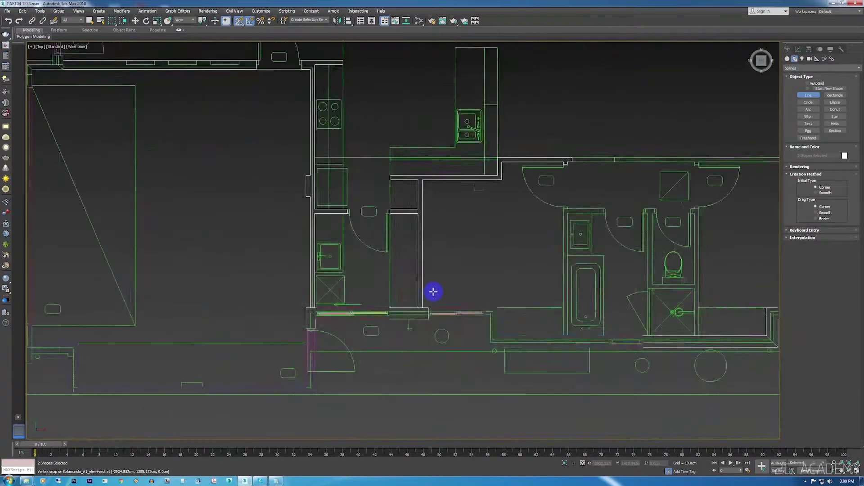
{"action": "scroll", "coordinate": [433, 291], "scroll_direction": "down", "scroll_amount": 3}
{"action": "scroll", "coordinate": [419, 296], "scroll_direction": "up", "scroll_amount": 1}
{"action": "scroll", "coordinate": [459, 274], "scroll_direction": "up", "scroll_amount": 4}
{"action": "scroll", "coordinate": [409, 239], "scroll_direction": "up", "scroll_amount": 2}
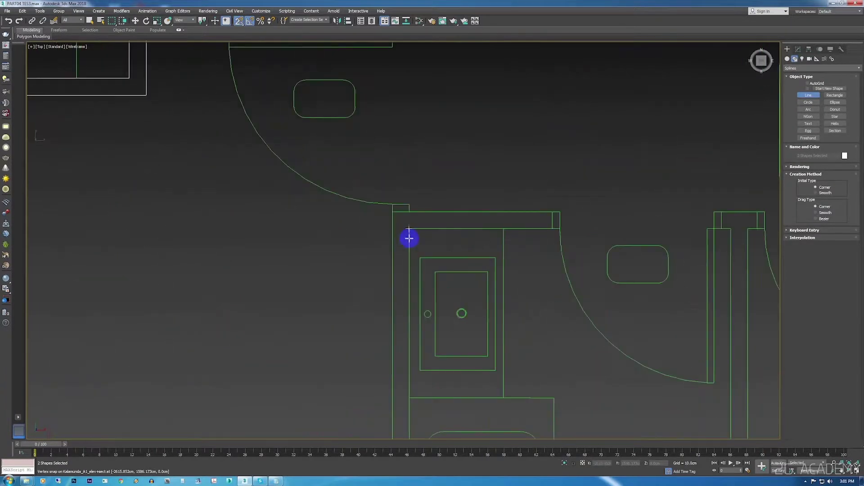
{"action": "left_click", "coordinate": [552, 211]}
{"action": "left_click", "coordinate": [552, 228]}
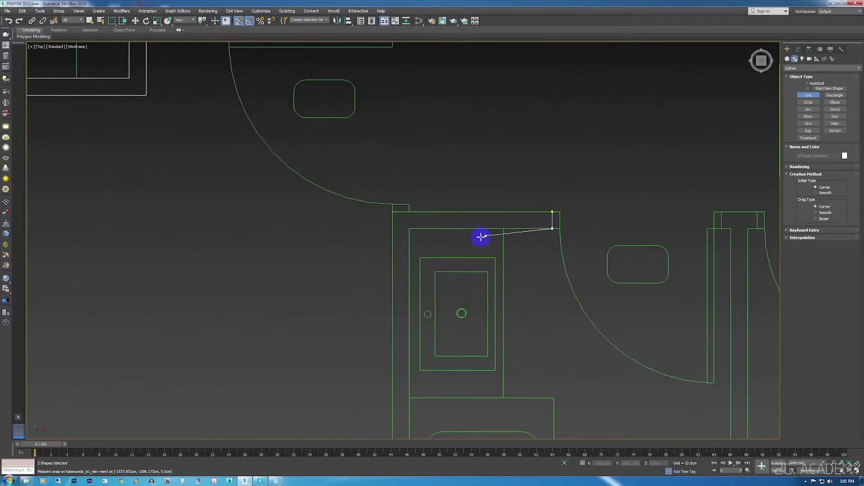
{"action": "left_click", "coordinate": [410, 228]}
{"action": "scroll", "coordinate": [415, 255], "scroll_direction": "down", "scroll_amount": 2}
{"action": "scroll", "coordinate": [424, 414], "scroll_direction": "up", "scroll_amount": 4}
{"action": "left_click", "coordinate": [420, 360]}
{"action": "scroll", "coordinate": [419, 303], "scroll_direction": "down", "scroll_amount": 4}
{"action": "scroll", "coordinate": [403, 332], "scroll_direction": "down", "scroll_amount": 1}
{"action": "scroll", "coordinate": [413, 144], "scroll_direction": "up", "scroll_amount": 3}
{"action": "left_click", "coordinate": [393, 212]}
{"action": "left_click", "coordinate": [552, 194]}
{"action": "key", "text": "Return"}
{"action": "scroll", "coordinate": [532, 180], "scroll_direction": "down", "scroll_amount": 3}
Start the shower-room outline at the bathroom door wall and snap the shower's top corners.
{"action": "scroll", "coordinate": [513, 164], "scroll_direction": "up", "scroll_amount": 3}
{"action": "left_click", "coordinate": [513, 152]}
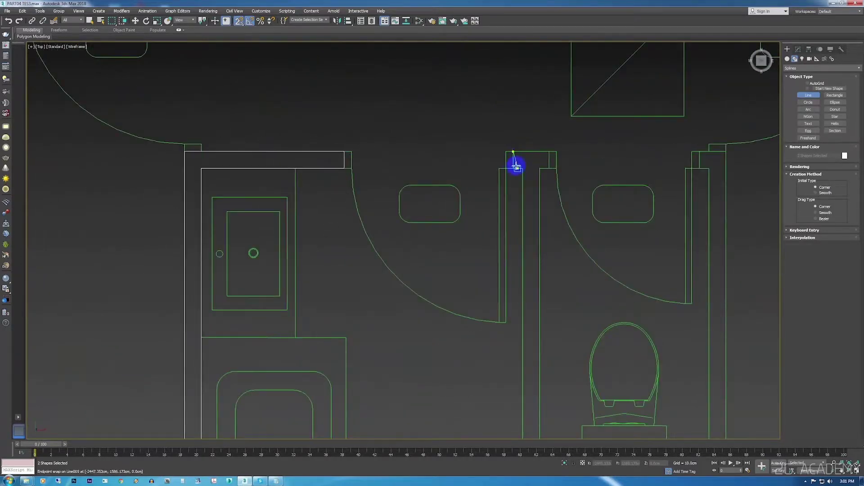
{"action": "left_click", "coordinate": [513, 169]}
{"action": "scroll", "coordinate": [524, 175], "scroll_direction": "down", "scroll_amount": 4}
{"action": "scroll", "coordinate": [520, 345], "scroll_direction": "up", "scroll_amount": 4}
{"action": "middle_click_drag", "start_coordinate": [676, 255], "coordinate": [648, 322]}
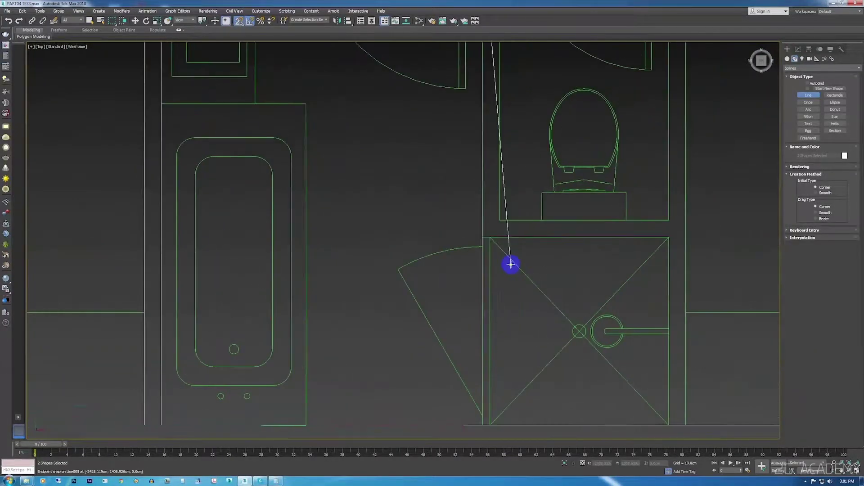
{"action": "left_click", "coordinate": [482, 237]}
{"action": "left_click", "coordinate": [668, 238]}
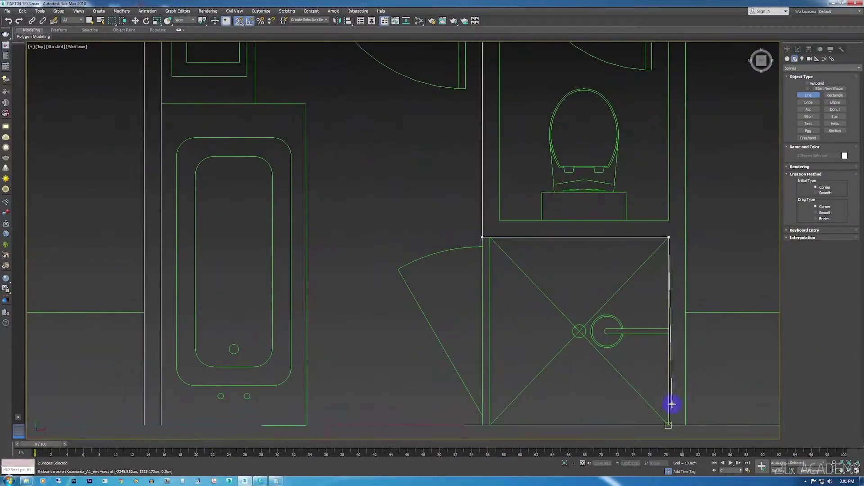
Add the inner wall corner and close the shower and toilet wall outline.
{"action": "scroll", "coordinate": [658, 295], "scroll_direction": "down", "scroll_amount": 4}
{"action": "scroll", "coordinate": [595, 256], "scroll_direction": "up", "scroll_amount": 6}
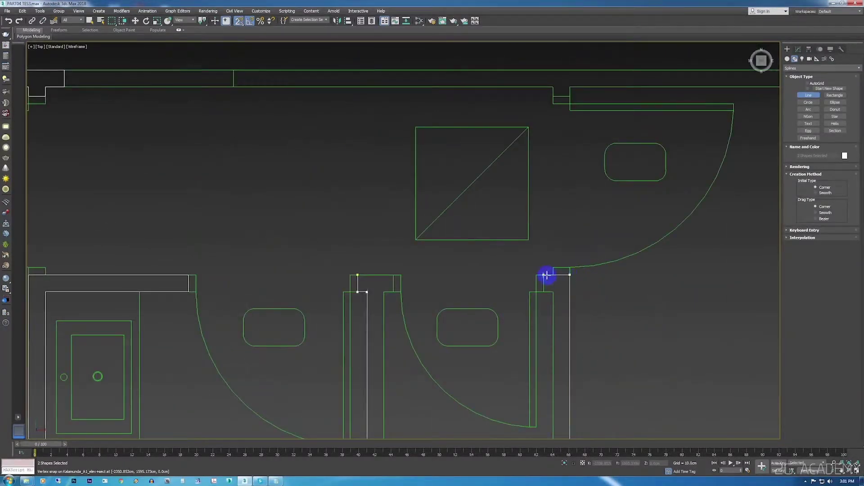
{"action": "scroll", "coordinate": [558, 270], "scroll_direction": "down", "scroll_amount": 2}
{"action": "scroll", "coordinate": [562, 274], "scroll_direction": "down", "scroll_amount": 2}
{"action": "scroll", "coordinate": [563, 293], "scroll_direction": "up", "scroll_amount": 4}
{"action": "left_click", "coordinate": [453, 272]}
{"action": "scroll", "coordinate": [501, 238], "scroll_direction": "up", "scroll_amount": 1}
{"action": "scroll", "coordinate": [465, 241], "scroll_direction": "up", "scroll_amount": 2}
{"action": "scroll", "coordinate": [444, 232], "scroll_direction": "up", "scroll_amount": 2}
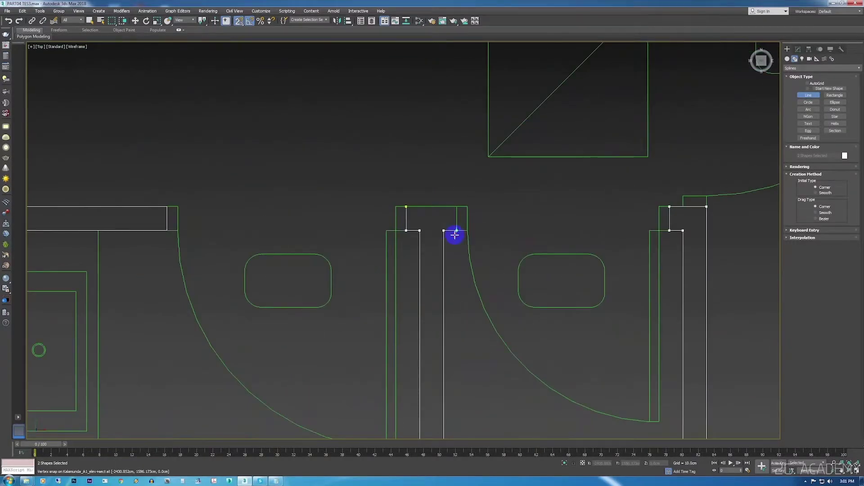
{"action": "left_click", "coordinate": [407, 207]}
{"action": "left_click", "coordinate": [468, 237]}
{"action": "scroll", "coordinate": [454, 208], "scroll_direction": "down", "scroll_amount": 1}
{"action": "scroll", "coordinate": [454, 208], "scroll_direction": "down", "scroll_amount": 4}
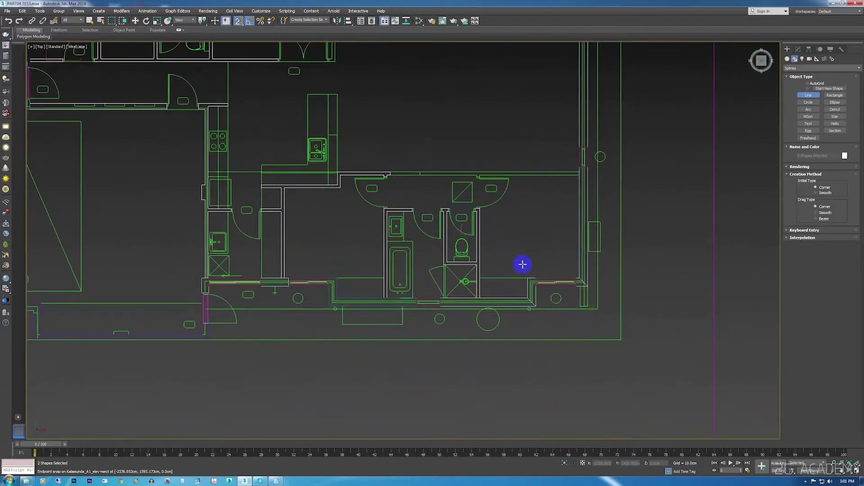
Start a new outline on the long wall above the bathroom with two corners.
{"action": "middle_click_drag", "start_coordinate": [522, 265], "coordinate": [521, 272]}
{"action": "scroll", "coordinate": [440, 206], "scroll_direction": "up", "scroll_amount": 5}
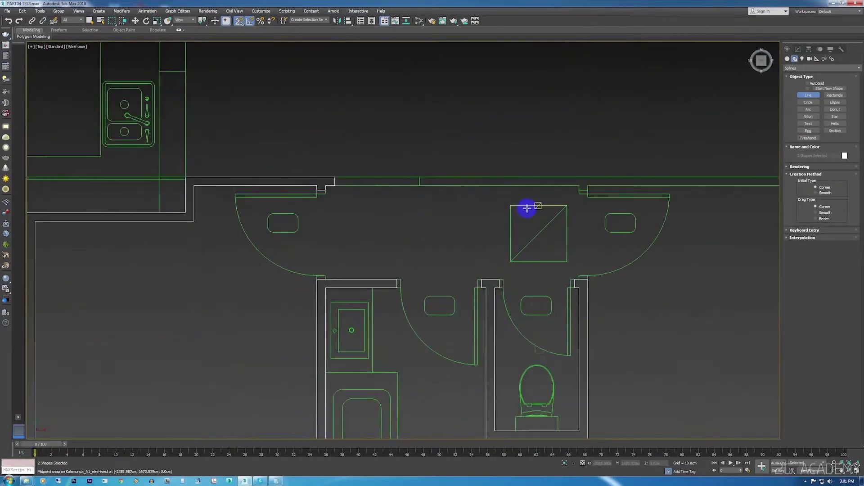
{"action": "scroll", "coordinate": [445, 186], "scroll_direction": "up", "scroll_amount": 2}
{"action": "left_click", "coordinate": [421, 167]}
{"action": "left_click", "coordinate": [413, 186]}
{"action": "scroll", "coordinate": [425, 191], "scroll_direction": "down", "scroll_amount": 5}
{"action": "scroll", "coordinate": [464, 198], "scroll_direction": "up", "scroll_amount": 5}
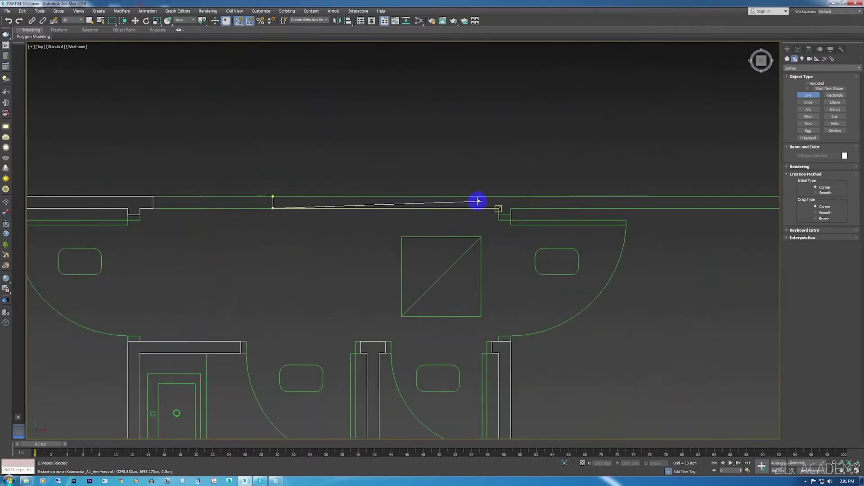
{"action": "scroll", "coordinate": [498, 212], "scroll_direction": "up", "scroll_amount": 5}
Snap the wall-step corners and right end, then close the top wall outline.
{"action": "left_click", "coordinate": [499, 196]}
{"action": "left_click", "coordinate": [499, 213]}
{"action": "left_click", "coordinate": [533, 214]}
{"action": "left_click", "coordinate": [533, 195]}
{"action": "scroll", "coordinate": [500, 199], "scroll_direction": "down", "scroll_amount": 8}
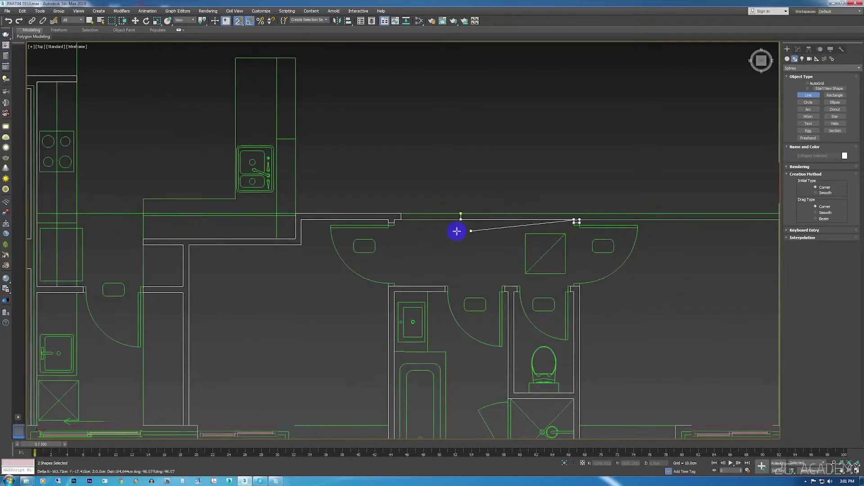
{"action": "scroll", "coordinate": [472, 247], "scroll_direction": "down", "scroll_amount": 4}
{"action": "scroll", "coordinate": [517, 257], "scroll_direction": "up", "scroll_amount": 4}
{"action": "scroll", "coordinate": [585, 248], "scroll_direction": "up", "scroll_amount": 2}
{"action": "left_click", "coordinate": [628, 236]}
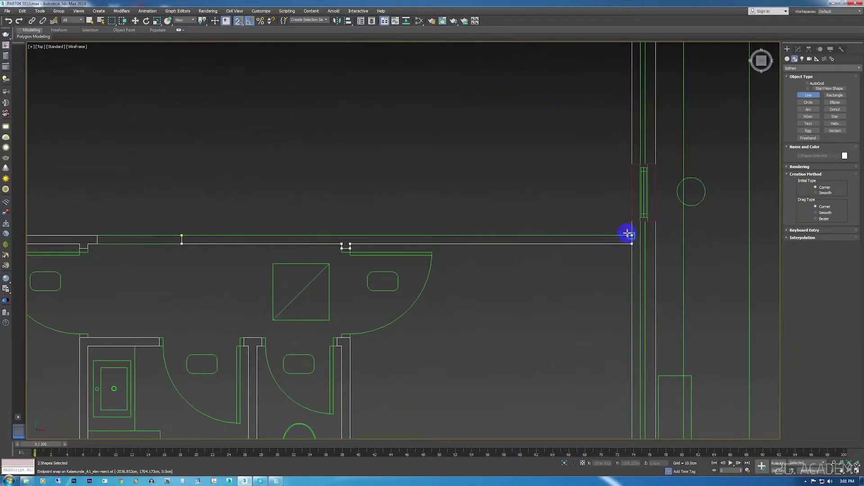
{"action": "left_click", "coordinate": [182, 236]}
{"action": "key", "text": "Return"}
{"action": "scroll", "coordinate": [326, 212], "scroll_direction": "down", "scroll_amount": 3}
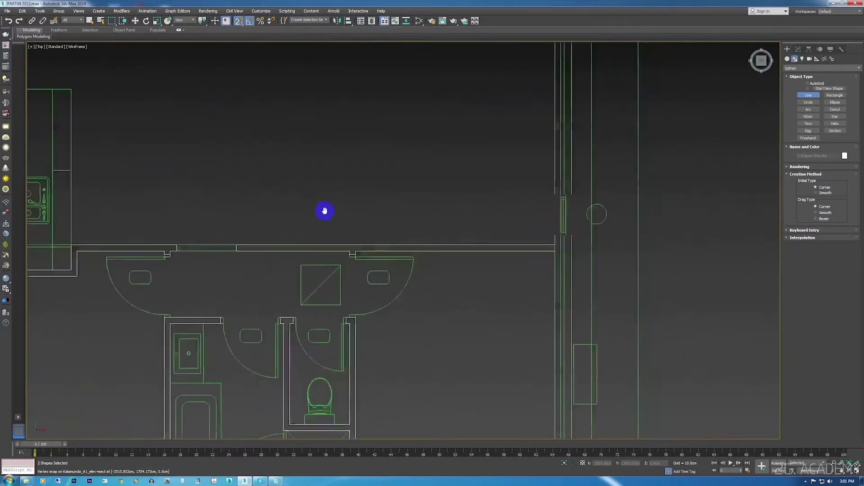
{"action": "scroll", "coordinate": [328, 214], "scroll_direction": "down", "scroll_amount": 3}
{"action": "scroll", "coordinate": [324, 216], "scroll_direction": "up", "scroll_amount": 1}
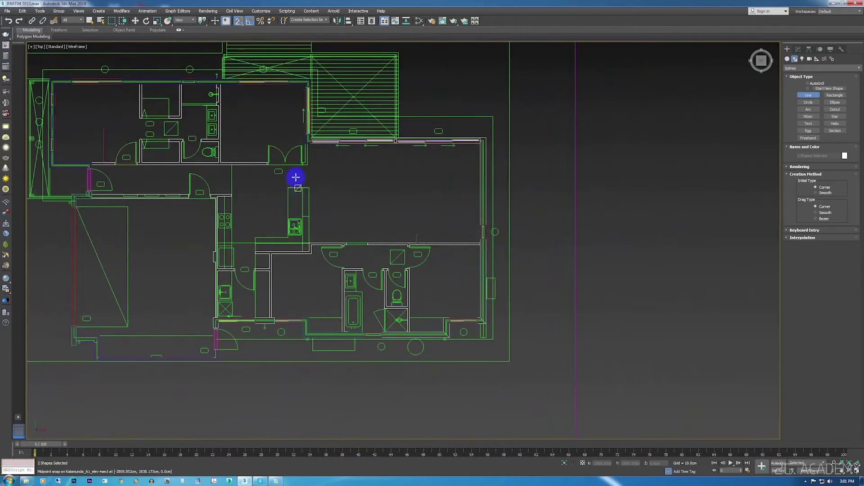
Outline the short wall beside the double doors and close the spline.
{"action": "scroll", "coordinate": [295, 177], "scroll_direction": "up", "scroll_amount": 3}
{"action": "scroll", "coordinate": [315, 187], "scroll_direction": "up", "scroll_amount": 5}
{"action": "left_click", "coordinate": [329, 203]}
{"action": "left_click", "coordinate": [329, 220]}
{"action": "left_click", "coordinate": [365, 220]}
{"action": "middle_click_drag", "start_coordinate": [356, 143], "coordinate": [382, 269]}
{"action": "left_click", "coordinate": [391, 179]}
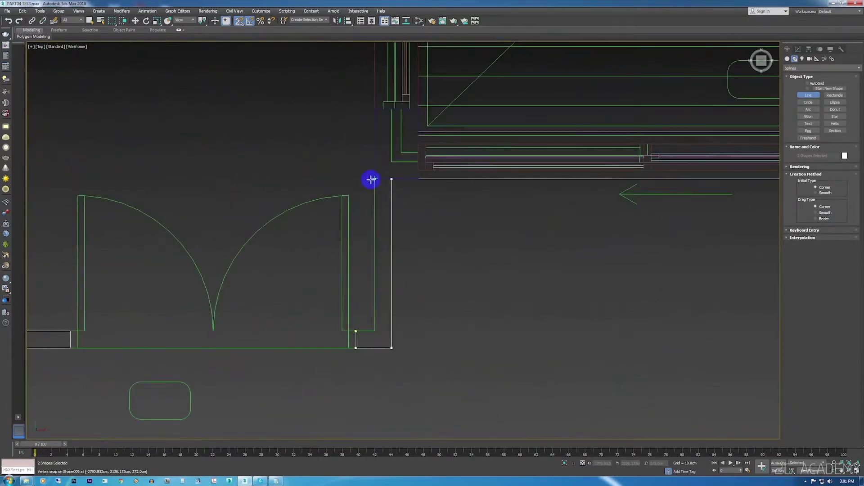
{"action": "left_click", "coordinate": [356, 329]}
{"action": "left_click", "coordinate": [412, 260]}
Stop drawing lines and zoom out so the whole floor plan is in view.
{"action": "right_click", "coordinate": [407, 259]}
{"action": "scroll", "coordinate": [407, 259], "scroll_direction": "down", "scroll_amount": 5}
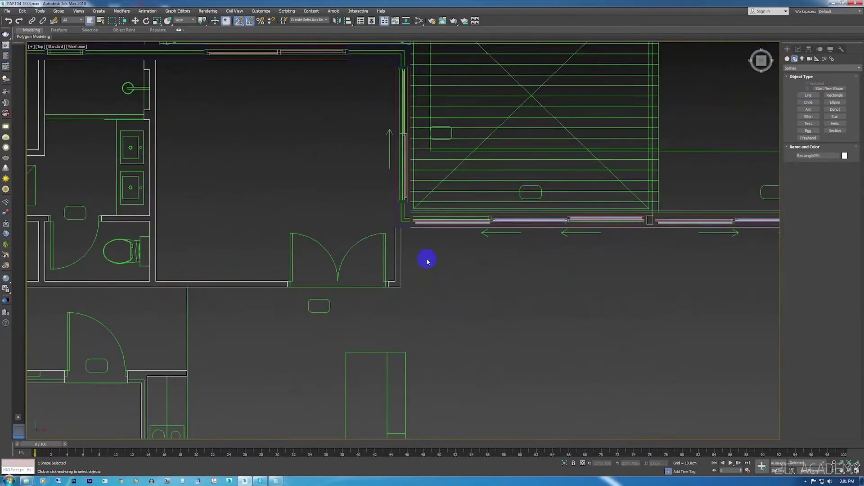
{"action": "scroll", "coordinate": [427, 261], "scroll_direction": "down", "scroll_amount": 1}
{"action": "scroll", "coordinate": [428, 262], "scroll_direction": "down", "scroll_amount": 2}
{"action": "scroll", "coordinate": [425, 298], "scroll_direction": "down", "scroll_amount": 2}
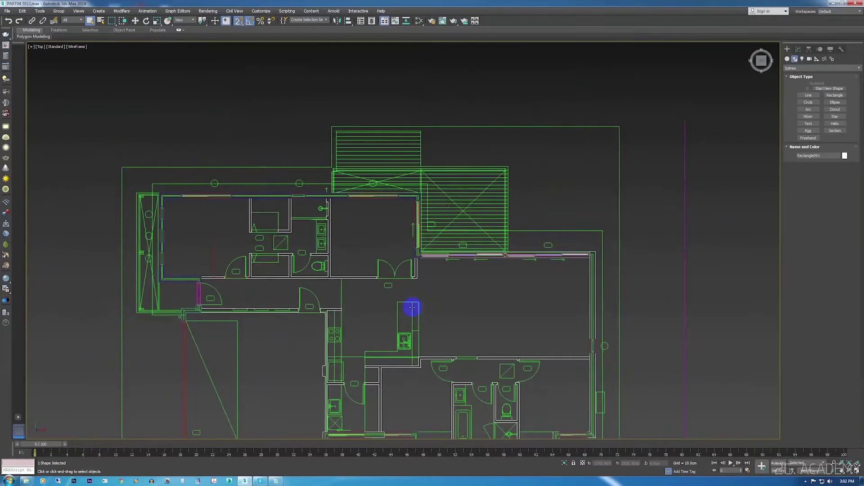
{"action": "mouse_move", "coordinate": [422, 331]}
{"action": "middle_mouse_down"}
{"action": "mouse_move", "coordinate": [408, 212]}
{"action": "mouse_move", "coordinate": [411, 258]}
{"action": "mouse_move", "coordinate": [386, 228]}
{"action": "middle_mouse_up"}
Switch to shaded display with F3 and zoom to inspect the traced wall outlines.
{"action": "key", "text": "F3"}
{"action": "scroll", "coordinate": [394, 216], "scroll_direction": "up", "scroll_amount": 2}
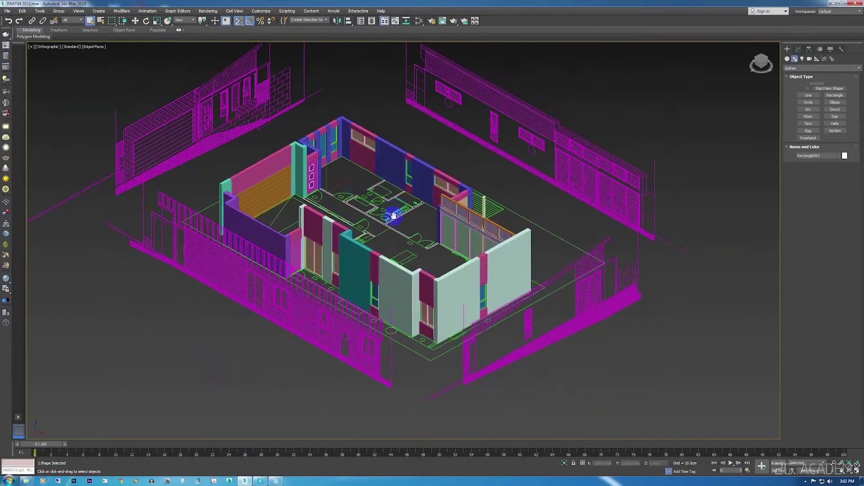
{"action": "scroll", "coordinate": [465, 268], "scroll_direction": "up", "scroll_amount": 5}
{"action": "scroll", "coordinate": [487, 290], "scroll_direction": "up", "scroll_amount": 3}
{"action": "scroll", "coordinate": [473, 281], "scroll_direction": "down", "scroll_amount": 3}
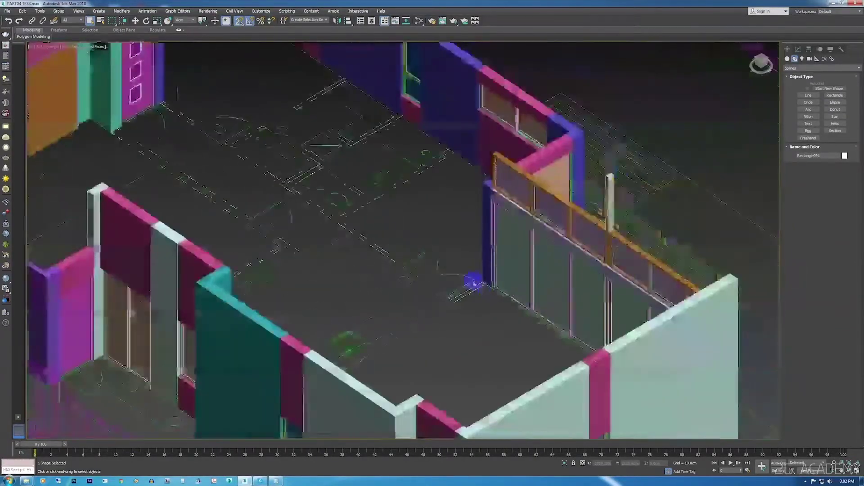
{"action": "scroll", "coordinate": [474, 283], "scroll_direction": "up", "scroll_amount": 2}
{"action": "scroll", "coordinate": [461, 280], "scroll_direction": "up", "scroll_amount": 3}
{"action": "scroll", "coordinate": [461, 280], "scroll_direction": "up", "scroll_amount": 1}
{"action": "scroll", "coordinate": [463, 280], "scroll_direction": "up", "scroll_amount": 2}
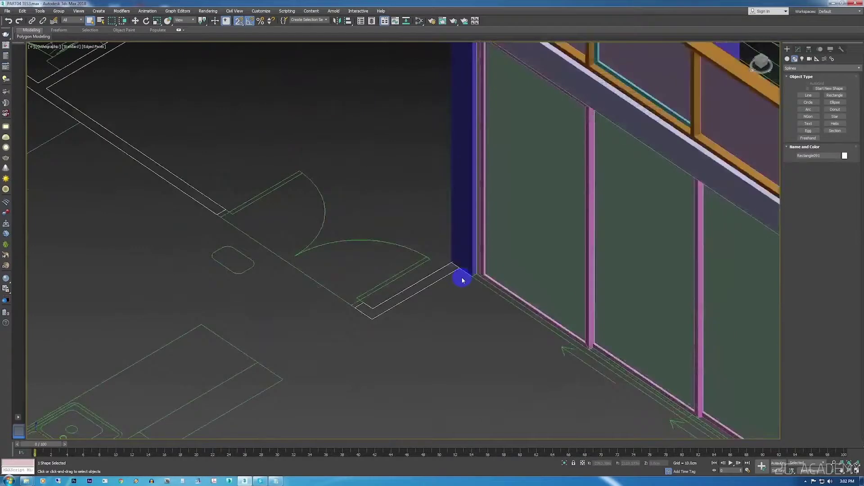
{"action": "scroll", "coordinate": [462, 280], "scroll_direction": "down", "scroll_amount": 5}
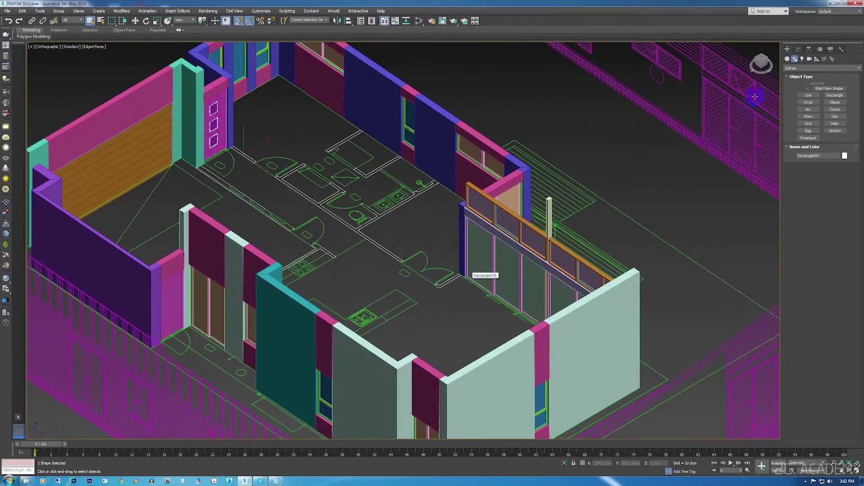
Add an Extrude modifier with Amount 300 to the interior wall outlines.
{"action": "left_click", "coordinate": [802, 52]}
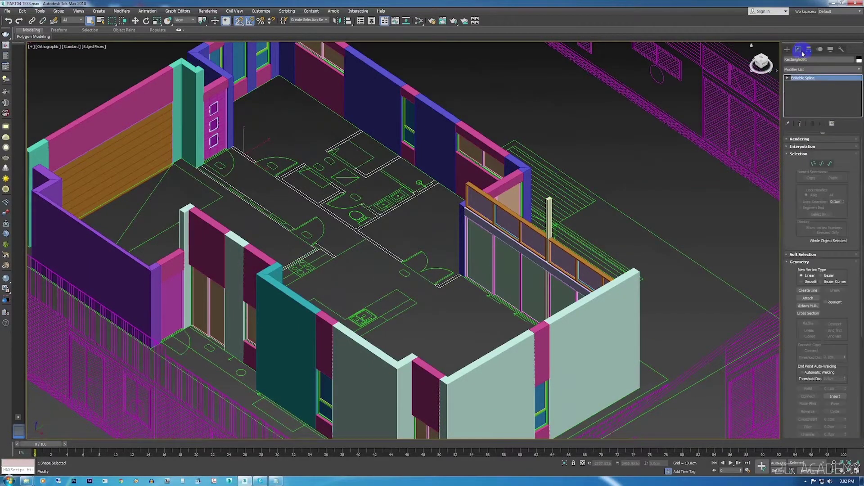
{"action": "left_click", "coordinate": [846, 70]}
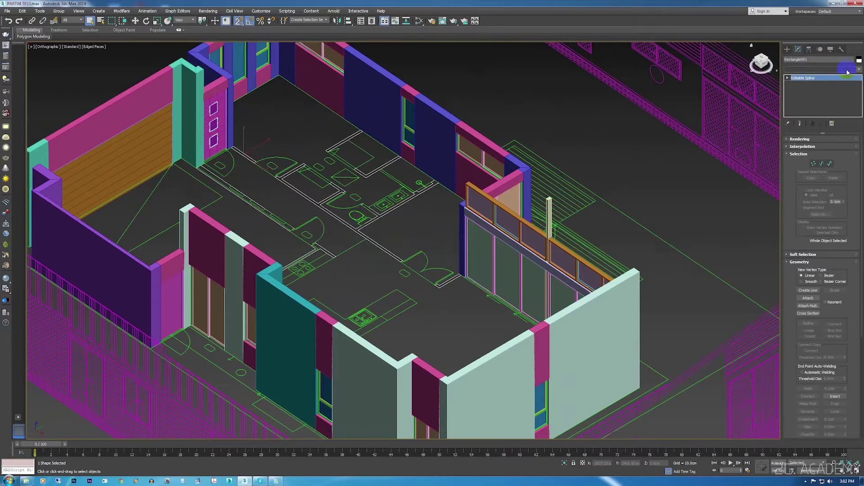
{"action": "left_click", "coordinate": [860, 70]}
{"action": "left_click", "coordinate": [860, 70]}
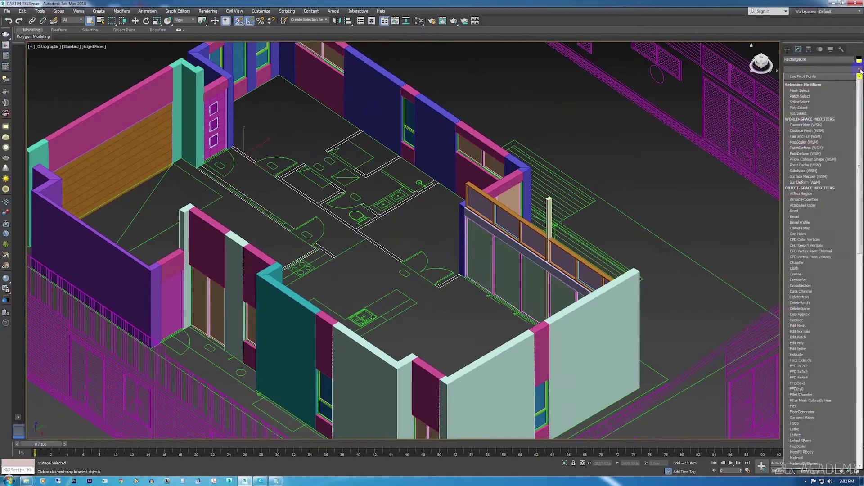
{"action": "type", "text": "ex"}
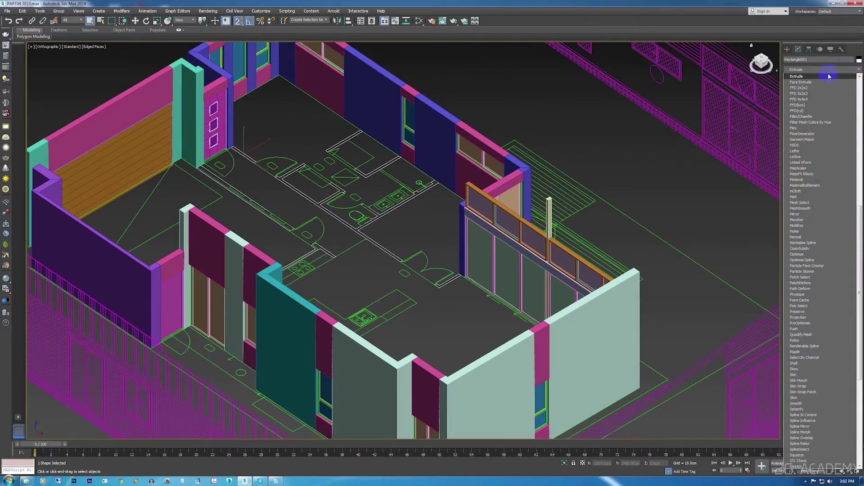
{"action": "left_click", "coordinate": [827, 77]}
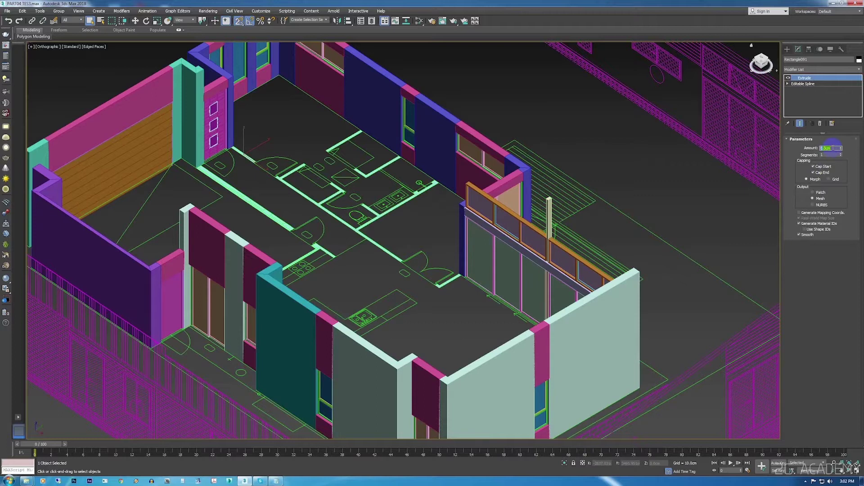
{"action": "type", "text": "300"}
{"action": "key", "text": "Return"}
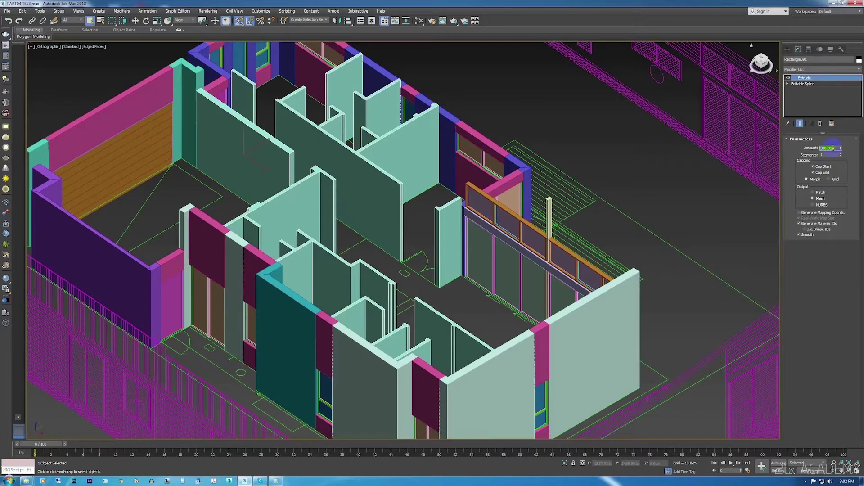
Switch to Perspective view and orbit out to see the whole house.
{"action": "mouse_move", "coordinate": [680, 153]}
{"action": "middle_mouse_down", "text": "alt"}
{"action": "mouse_move", "coordinate": [527, 223]}
{"action": "mouse_move", "coordinate": [531, 231]}
{"action": "mouse_move", "coordinate": [575, 231]}
{"action": "mouse_move", "coordinate": [531, 239]}
{"action": "mouse_move", "coordinate": [543, 233]}
{"action": "mouse_move", "coordinate": [501, 269]}
{"action": "mouse_move", "coordinate": [526, 262]}
{"action": "mouse_move", "coordinate": [517, 270]}
{"action": "mouse_move", "coordinate": [503, 251]}
{"action": "mouse_move", "coordinate": [513, 281]}
{"action": "middle_mouse_up", "text": "alt"}
{"action": "key", "text": "p"}
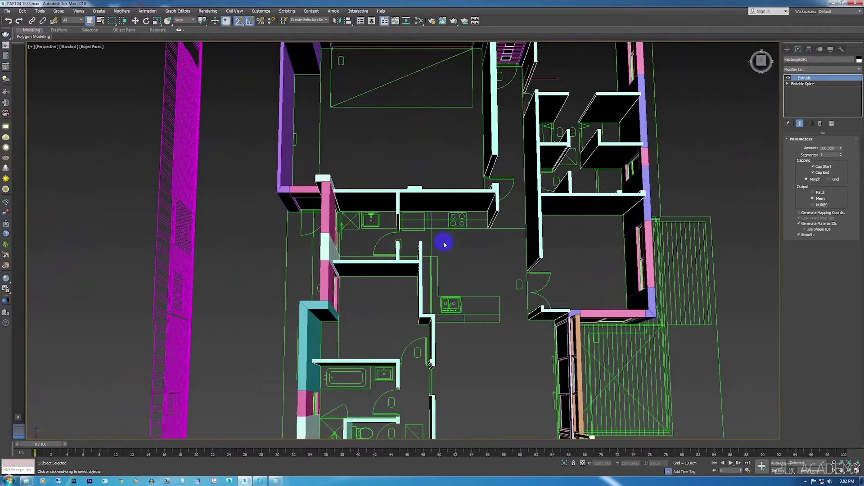
{"action": "middle_click_drag", "start_coordinate": [404, 344], "coordinate": [395, 264]}
{"action": "mouse_move", "coordinate": [427, 297]}
{"action": "middle_mouse_down"}
{"action": "mouse_move", "coordinate": [453, 280]}
{"action": "mouse_move", "coordinate": [451, 288]}
{"action": "middle_mouse_up"}
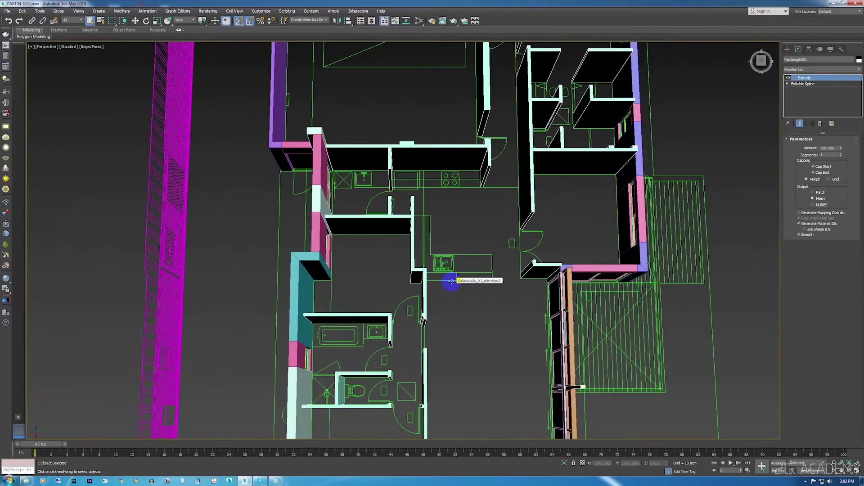
{"action": "scroll", "coordinate": [444, 272], "scroll_direction": "down", "scroll_amount": 2}
{"action": "scroll", "coordinate": [444, 276], "scroll_direction": "down", "scroll_amount": 8}
{"action": "middle_click_drag", "start_coordinate": [444, 276], "coordinate": [437, 237], "text": "alt"}
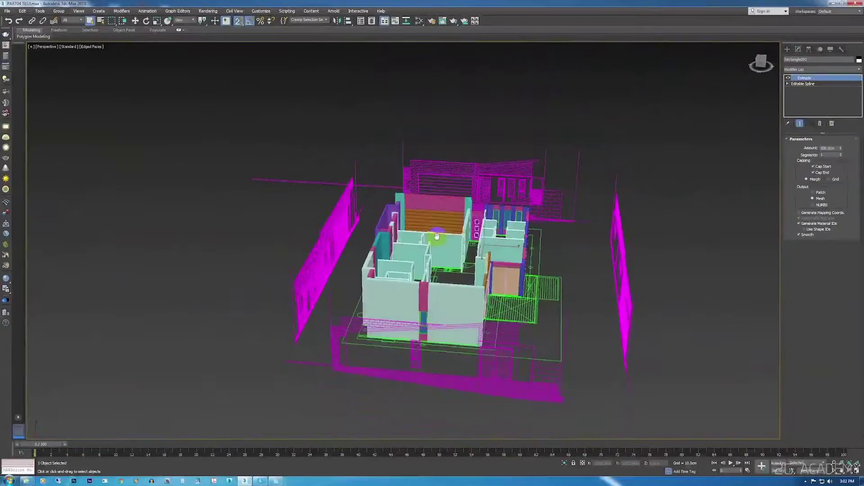
{"action": "middle_click_drag", "start_coordinate": [480, 258], "coordinate": [442, 266], "text": "alt"}
{"action": "left_click", "coordinate": [499, 224]}
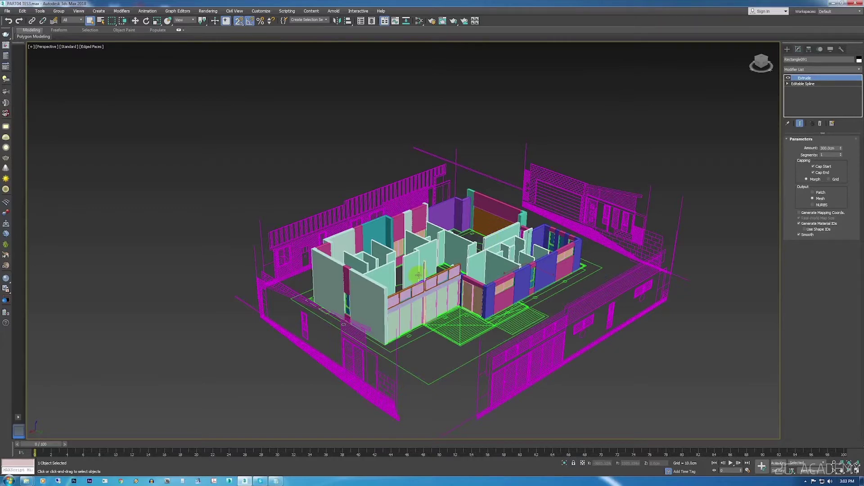
Inspect the interior walls from above and obliquely, then deselect the extruded walls.
{"action": "mouse_move", "coordinate": [418, 275]}
{"action": "middle_mouse_down", "text": "alt"}
{"action": "mouse_move", "coordinate": [495, 288]}
{"action": "mouse_move", "coordinate": [459, 293]}
{"action": "mouse_move", "coordinate": [455, 320]}
{"action": "middle_mouse_up", "text": "alt"}
{"action": "scroll", "coordinate": [495, 288], "scroll_direction": "up", "scroll_amount": 5}
{"action": "scroll", "coordinate": [496, 288], "scroll_direction": "up", "scroll_amount": 2}
{"action": "scroll", "coordinate": [495, 289], "scroll_direction": "down", "scroll_amount": 3}
{"action": "scroll", "coordinate": [457, 302], "scroll_direction": "down", "scroll_amount": 2}
{"action": "scroll", "coordinate": [482, 367], "scroll_direction": "up", "scroll_amount": 4}
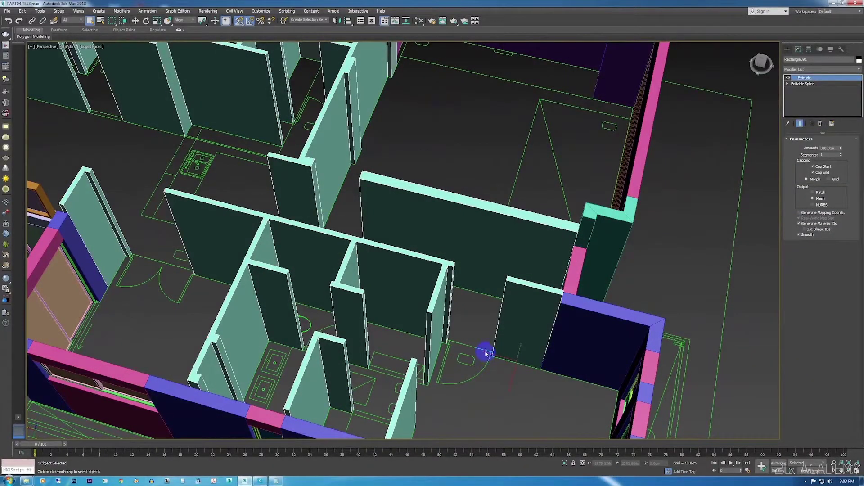
{"action": "scroll", "coordinate": [479, 319], "scroll_direction": "down", "scroll_amount": 6}
{"action": "mouse_move", "coordinate": [488, 312]}
{"action": "middle_mouse_down", "text": "alt"}
{"action": "mouse_move", "coordinate": [472, 306]}
{"action": "mouse_move", "coordinate": [465, 285]}
{"action": "mouse_move", "coordinate": [537, 305]}
{"action": "mouse_move", "coordinate": [542, 315]}
{"action": "mouse_move", "coordinate": [563, 312]}
{"action": "mouse_move", "coordinate": [557, 324]}
{"action": "mouse_move", "coordinate": [542, 321]}
{"action": "middle_mouse_up", "text": "alt"}
{"action": "left_click", "coordinate": [558, 303]}
{"action": "scroll", "coordinate": [472, 321], "scroll_direction": "up", "scroll_amount": 3}
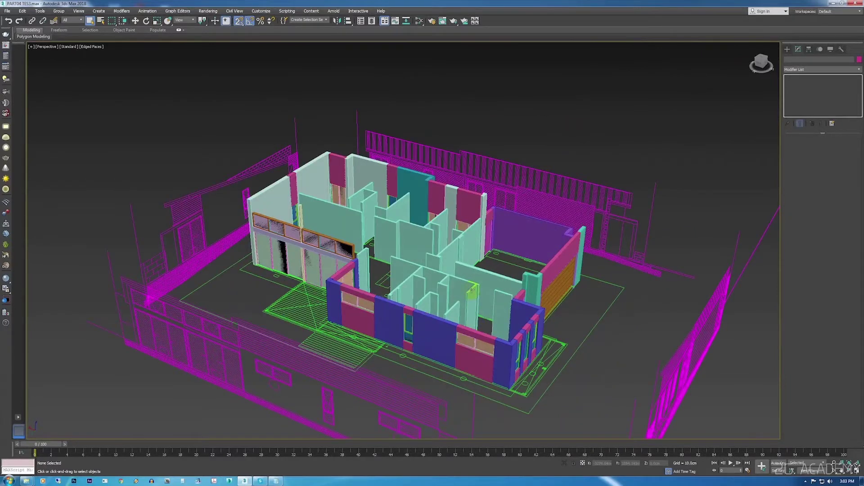
{"action": "scroll", "coordinate": [473, 321], "scroll_direction": "up", "scroll_amount": 3}
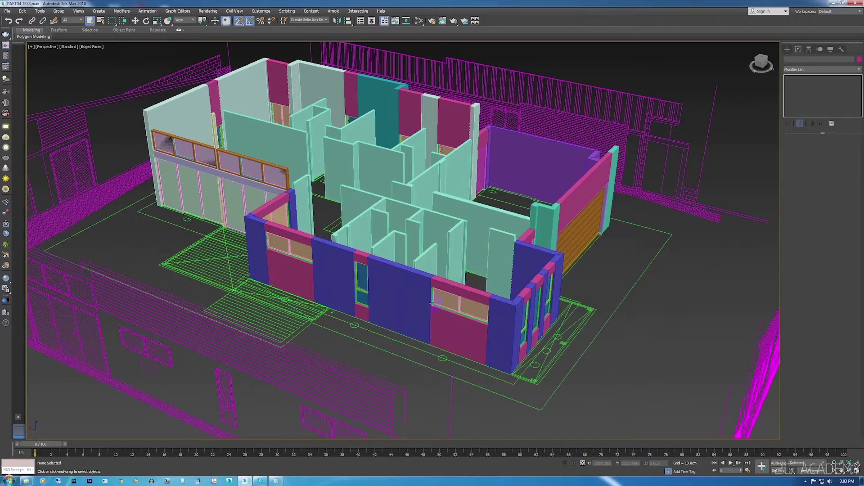
{"action": "mouse_move", "coordinate": [356, 292]}
{"action": "middle_mouse_down", "text": "alt"}
{"action": "mouse_move", "coordinate": [421, 313]}
{"action": "mouse_move", "coordinate": [460, 311]}
{"action": "middle_mouse_up", "text": "alt"}
{"action": "scroll", "coordinate": [461, 311], "scroll_direction": "down", "scroll_amount": 2}
{"action": "scroll", "coordinate": [459, 314], "scroll_direction": "down", "scroll_amount": 2}
{"action": "scroll", "coordinate": [458, 315], "scroll_direction": "down", "scroll_amount": 2}
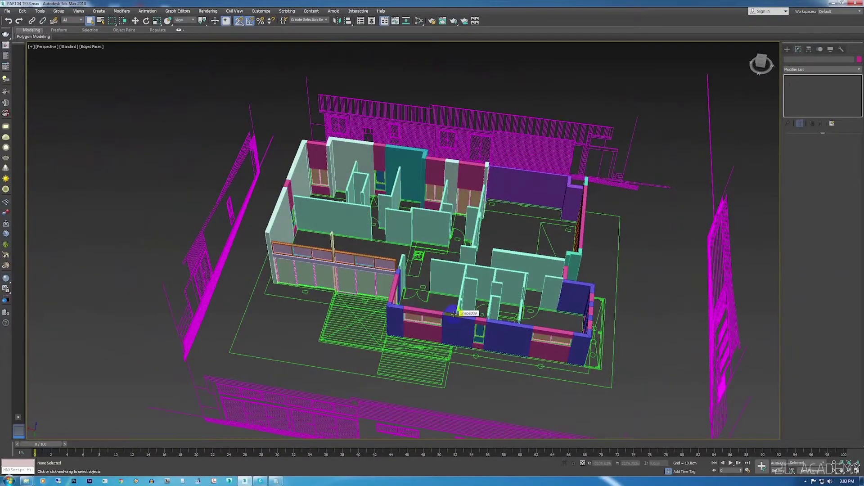
{"action": "mouse_move", "coordinate": [459, 312]}
{"action": "middle_mouse_down", "text": "alt"}
{"action": "mouse_move", "coordinate": [521, 309]}
{"action": "mouse_move", "coordinate": [517, 322]}
{"action": "middle_mouse_up", "text": "alt"}
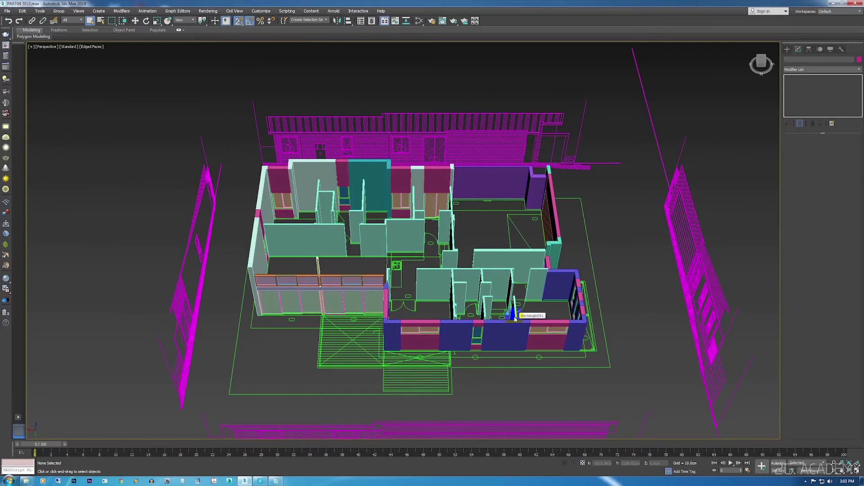
{"action": "middle_click_drag", "start_coordinate": [511, 313], "coordinate": [439, 261], "text": "alt"}
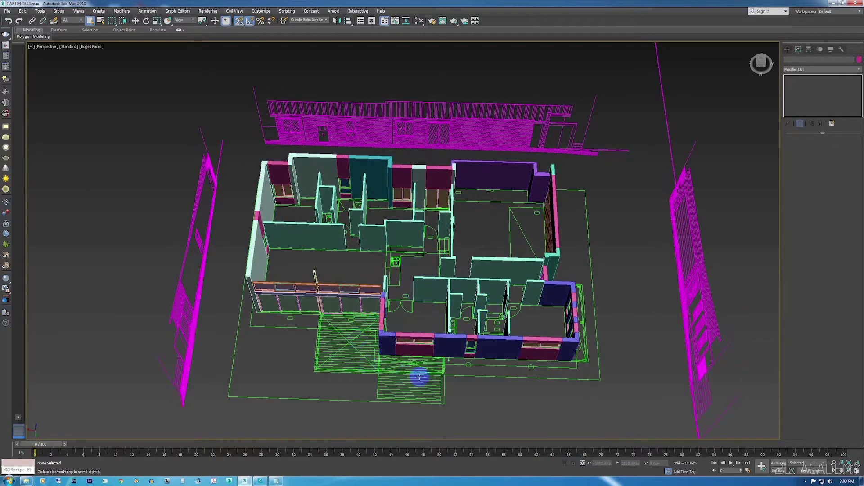
{"action": "mouse_move", "coordinate": [470, 346]}
{"action": "middle_mouse_down", "text": "alt"}
{"action": "mouse_move", "coordinate": [440, 349]}
{"action": "mouse_move", "coordinate": [430, 315]}
{"action": "mouse_move", "coordinate": [421, 320]}
{"action": "mouse_move", "coordinate": [458, 326]}
{"action": "middle_mouse_up", "text": "alt"}
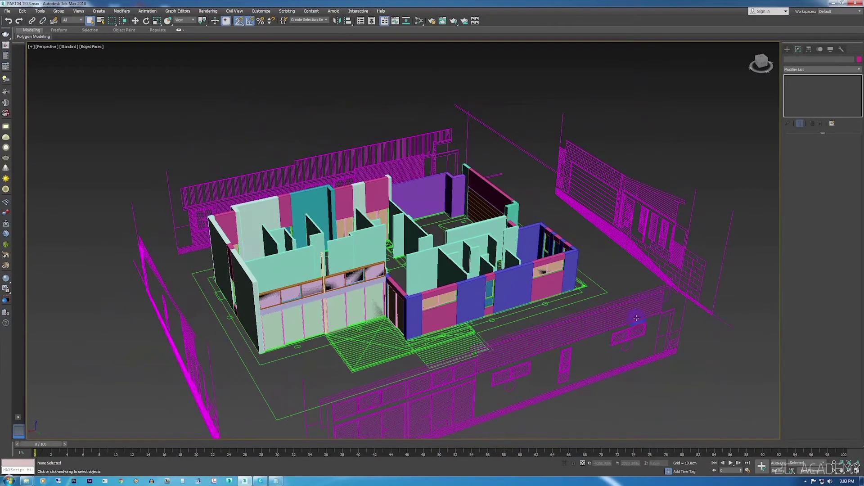
{"action": "middle_click_drag", "start_coordinate": [636, 318], "coordinate": [645, 316], "text": "alt"}
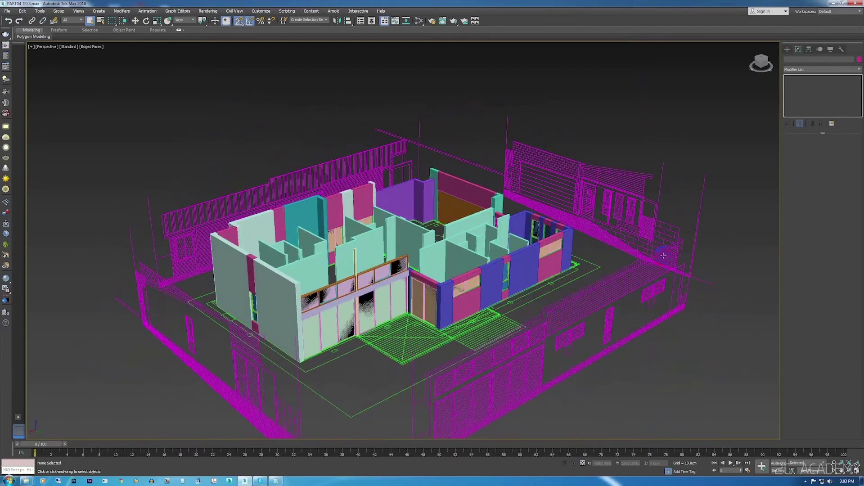
{"action": "mouse_move", "coordinate": [590, 294]}
{"action": "middle_mouse_down", "text": "alt"}
{"action": "mouse_move", "coordinate": [579, 318]}
{"action": "mouse_move", "coordinate": [593, 308]}
{"action": "mouse_move", "coordinate": [591, 316]}
{"action": "middle_mouse_up", "text": "alt"}
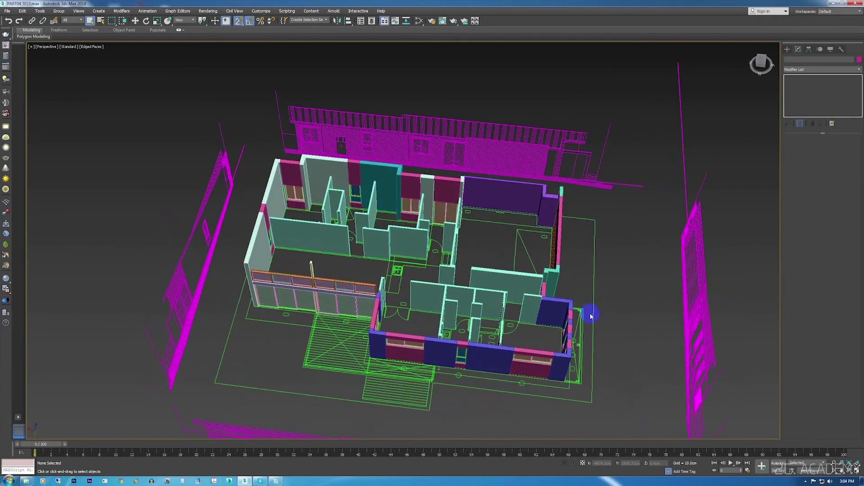